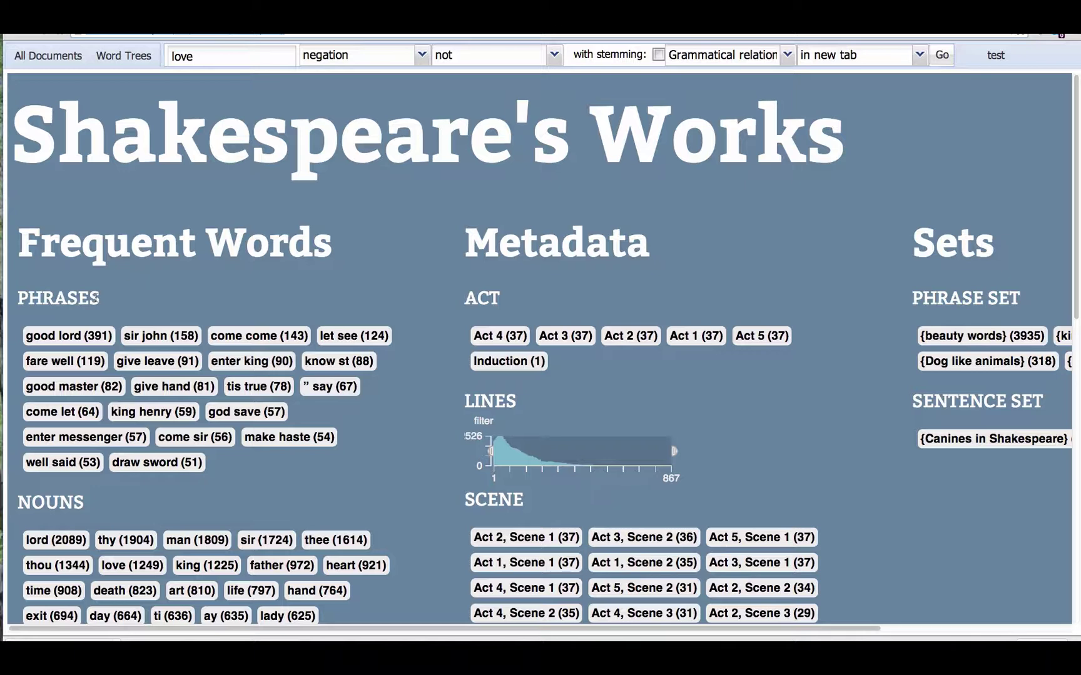
Search for the adjective 'true (717)' and show the results as a Word Tree.
{"action": "scroll", "coordinate": [302, 280], "scroll_direction": "down", "scroll_amount": 2}
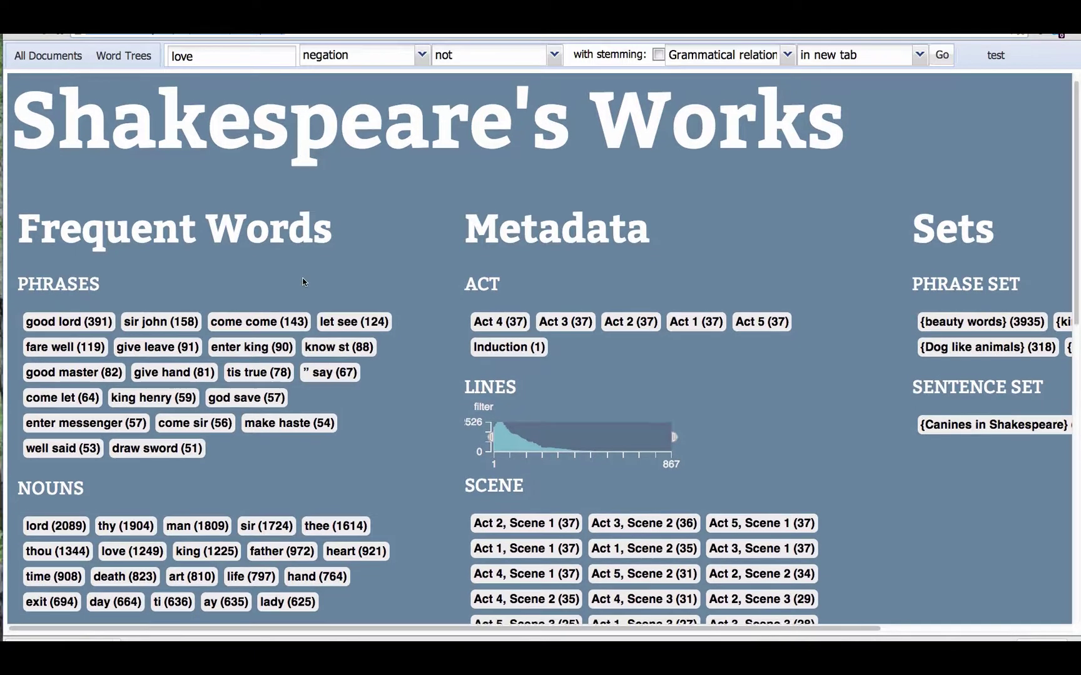
{"action": "scroll", "coordinate": [302, 278], "scroll_direction": "down", "scroll_amount": 3}
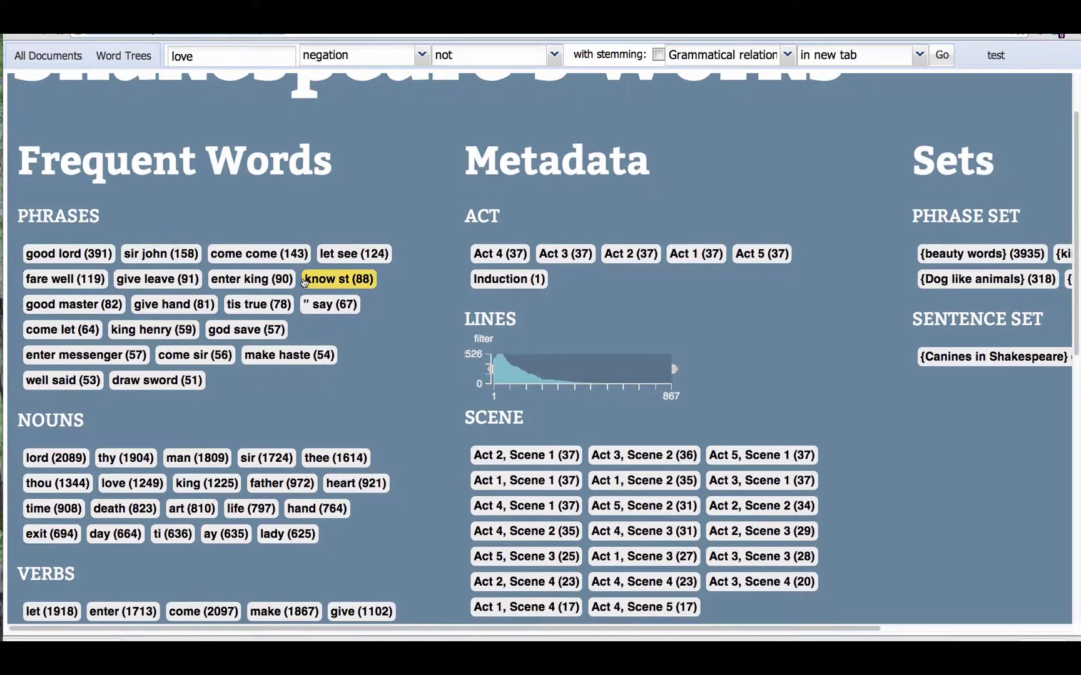
{"action": "scroll", "coordinate": [303, 282], "scroll_direction": "down", "scroll_amount": 3}
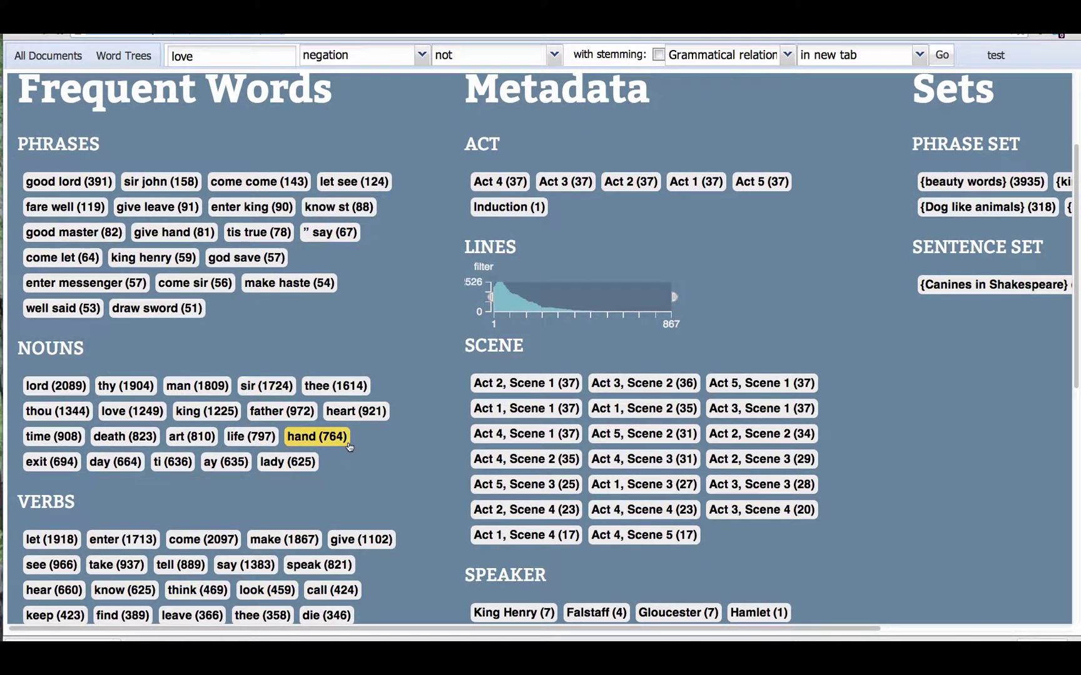
{"action": "scroll", "coordinate": [385, 499], "scroll_direction": "down", "scroll_amount": 2}
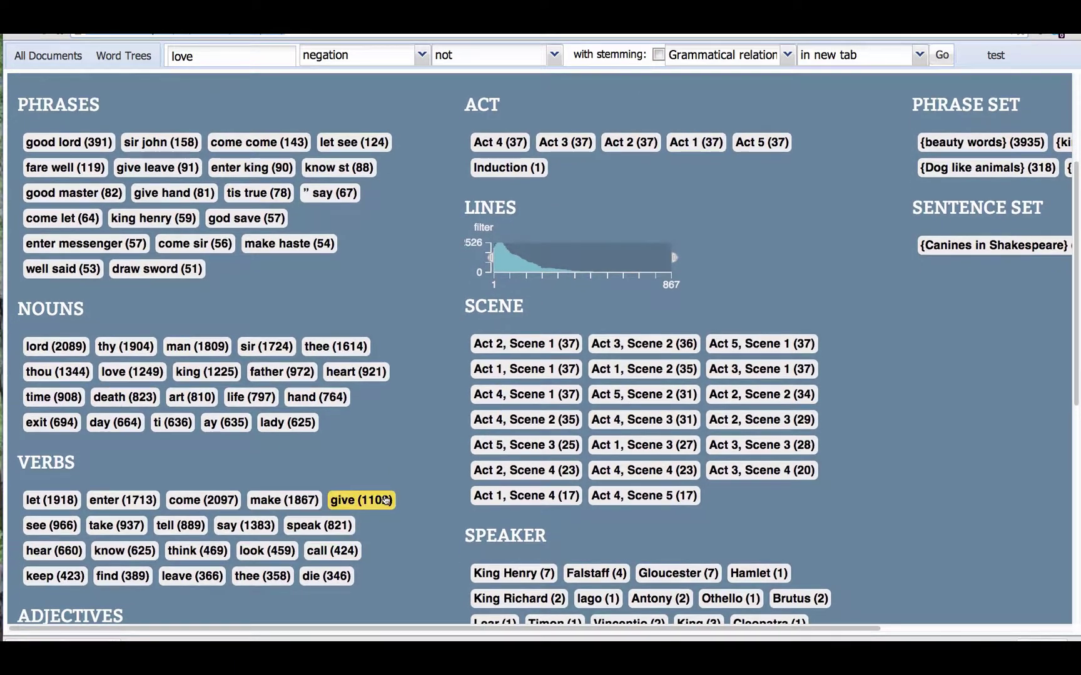
{"action": "scroll", "coordinate": [385, 498], "scroll_direction": "down", "scroll_amount": 2}
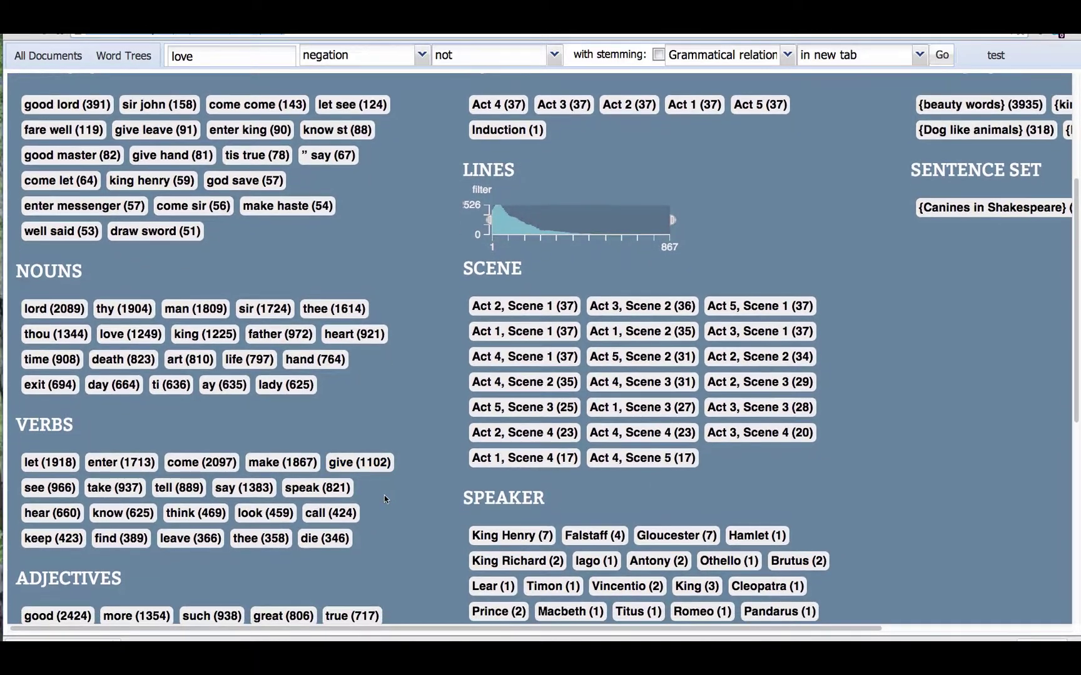
{"action": "scroll", "coordinate": [384, 499], "scroll_direction": "down", "scroll_amount": 4}
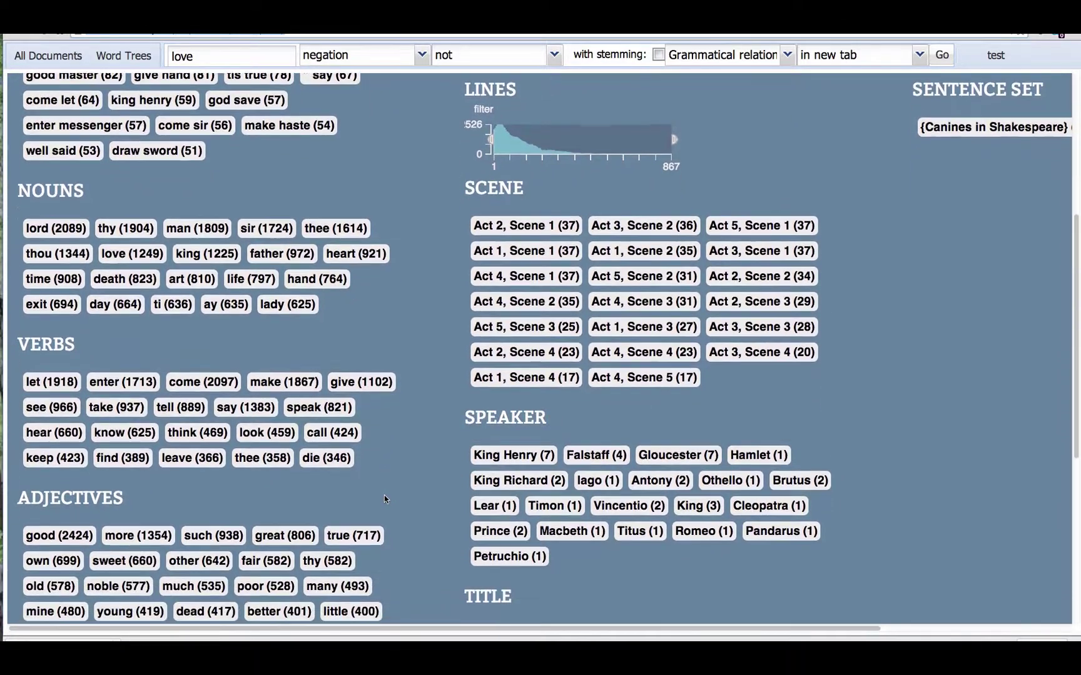
{"action": "scroll", "coordinate": [384, 498], "scroll_direction": "down", "scroll_amount": 2}
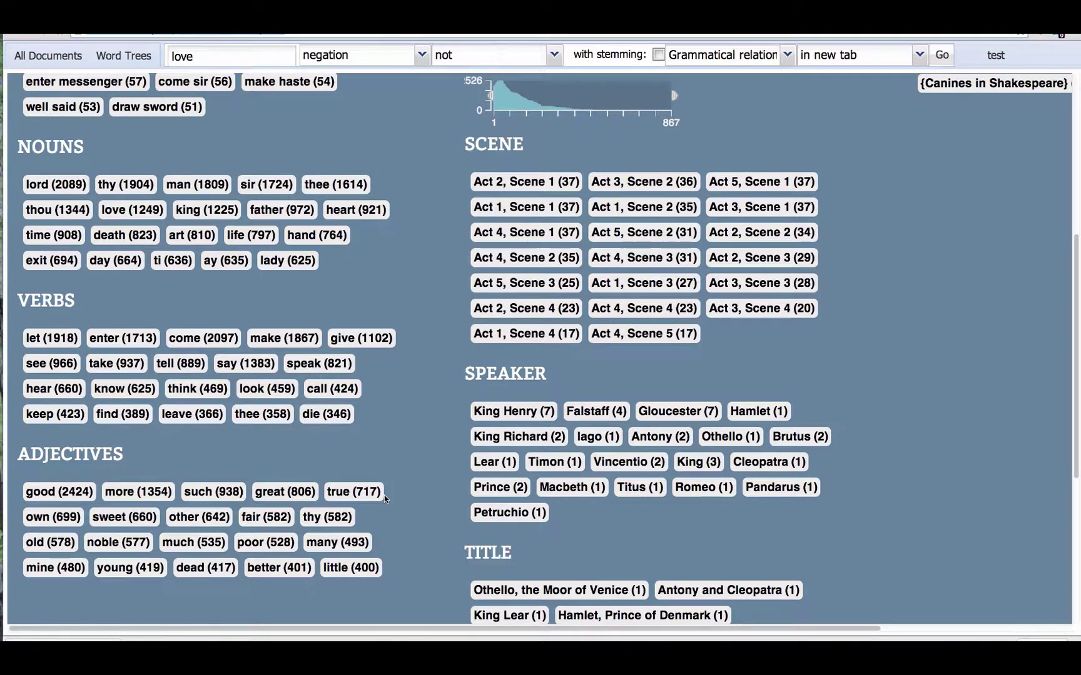
{"action": "scroll", "coordinate": [401, 451], "scroll_direction": "up", "scroll_amount": 1}
{"action": "scroll", "coordinate": [402, 455], "scroll_direction": "up", "scroll_amount": 3}
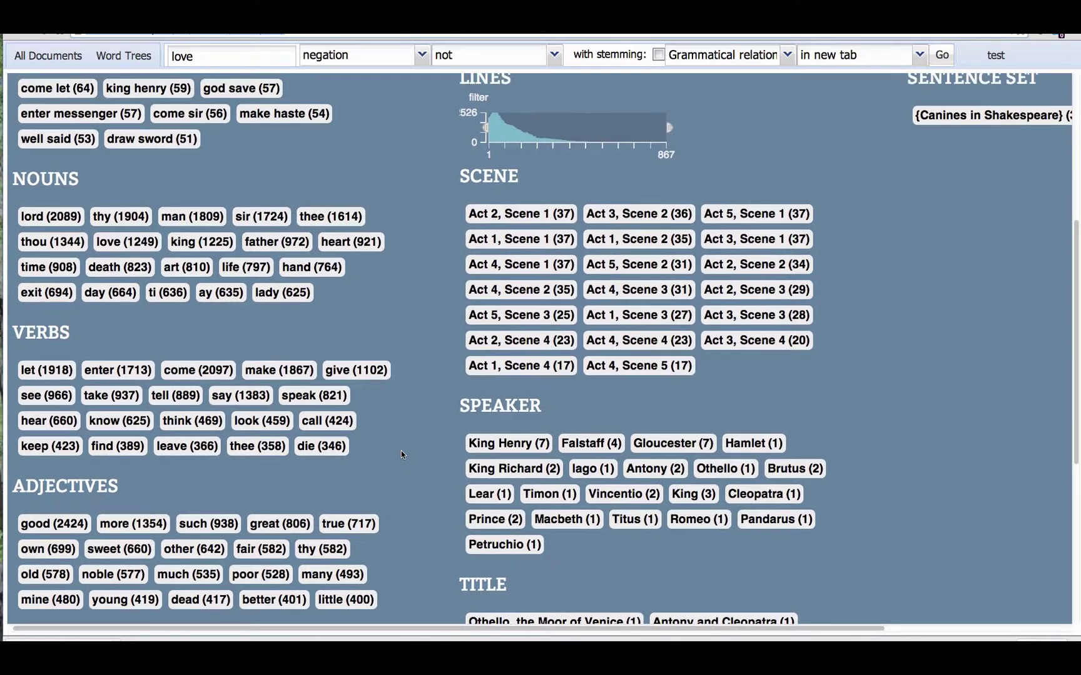
{"action": "scroll", "coordinate": [400, 454], "scroll_direction": "up", "scroll_amount": 1}
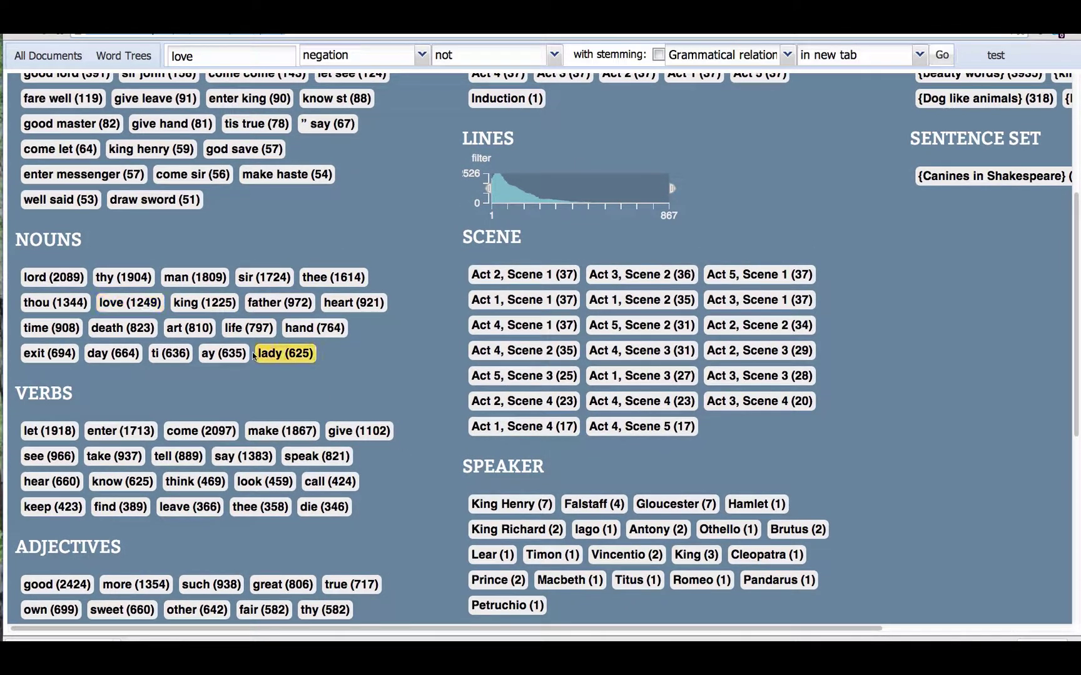
{"action": "scroll", "coordinate": [377, 494], "scroll_direction": "down", "scroll_amount": 3}
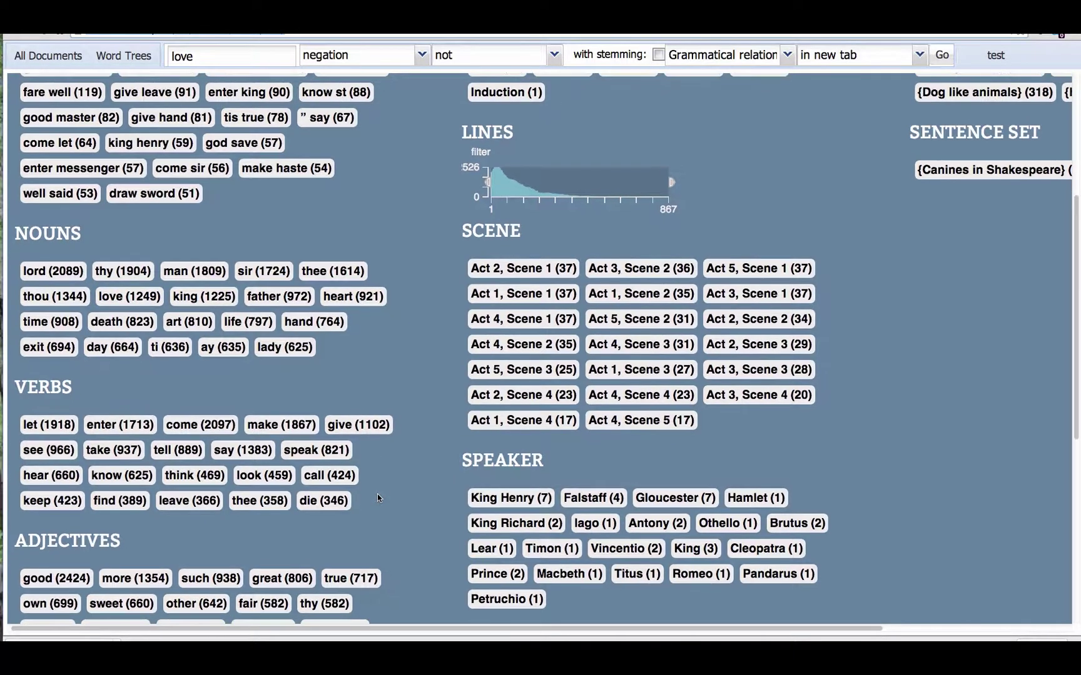
{"action": "scroll", "coordinate": [377, 499], "scroll_direction": "down", "scroll_amount": 1}
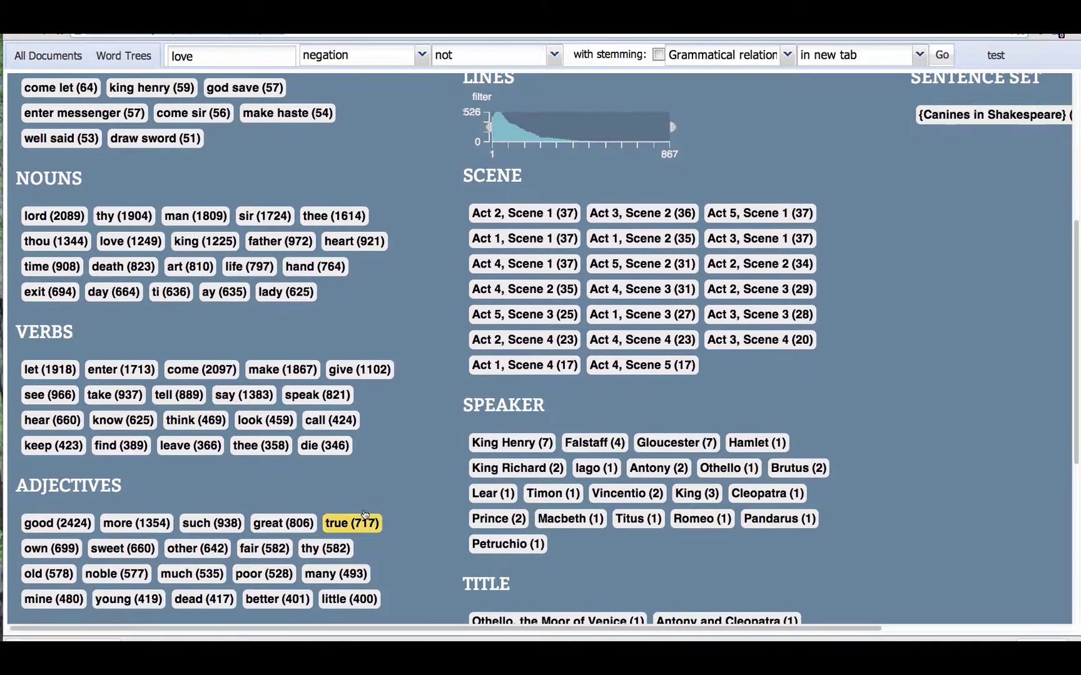
{"action": "left_click", "coordinate": [355, 526]}
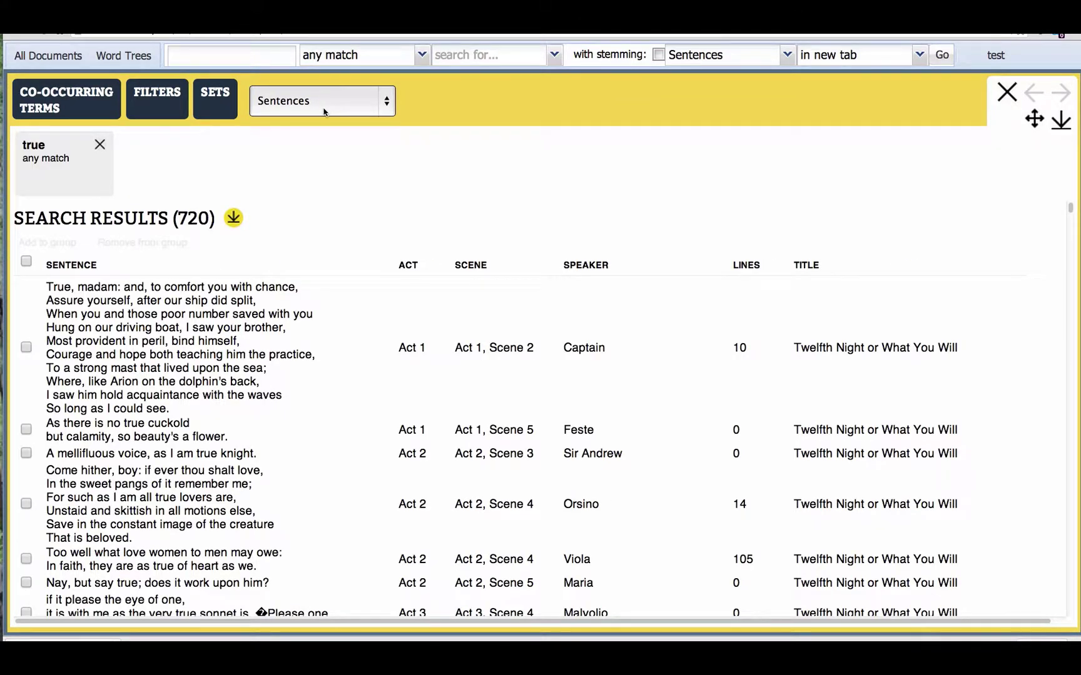
{"action": "left_click", "coordinate": [324, 112]}
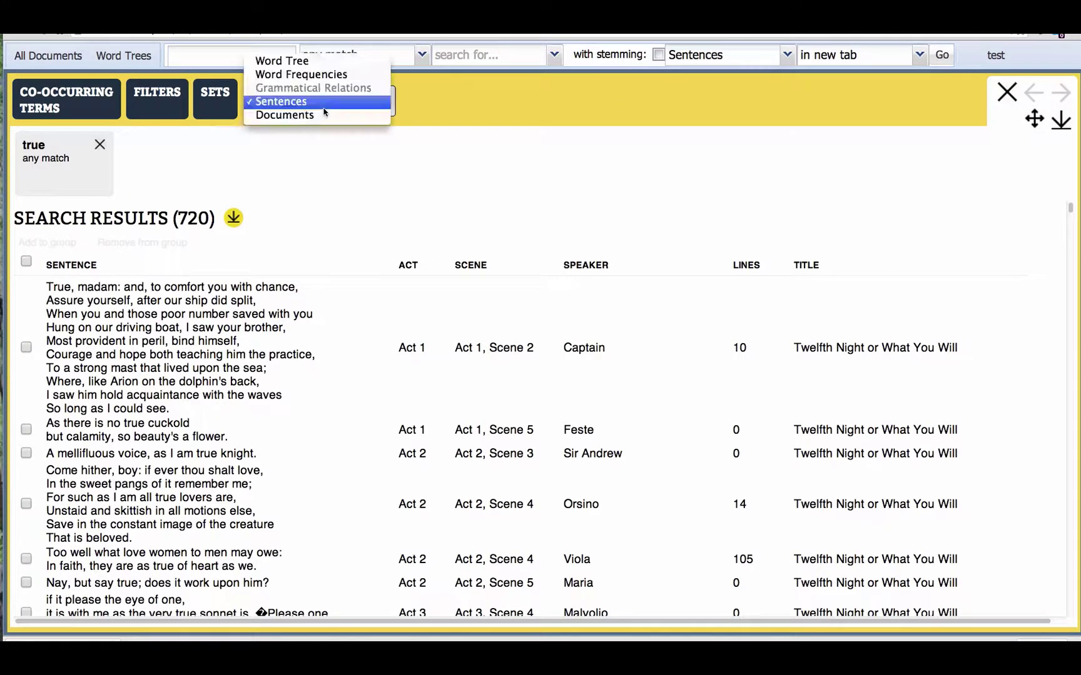
{"action": "left_click", "coordinate": [321, 63]}
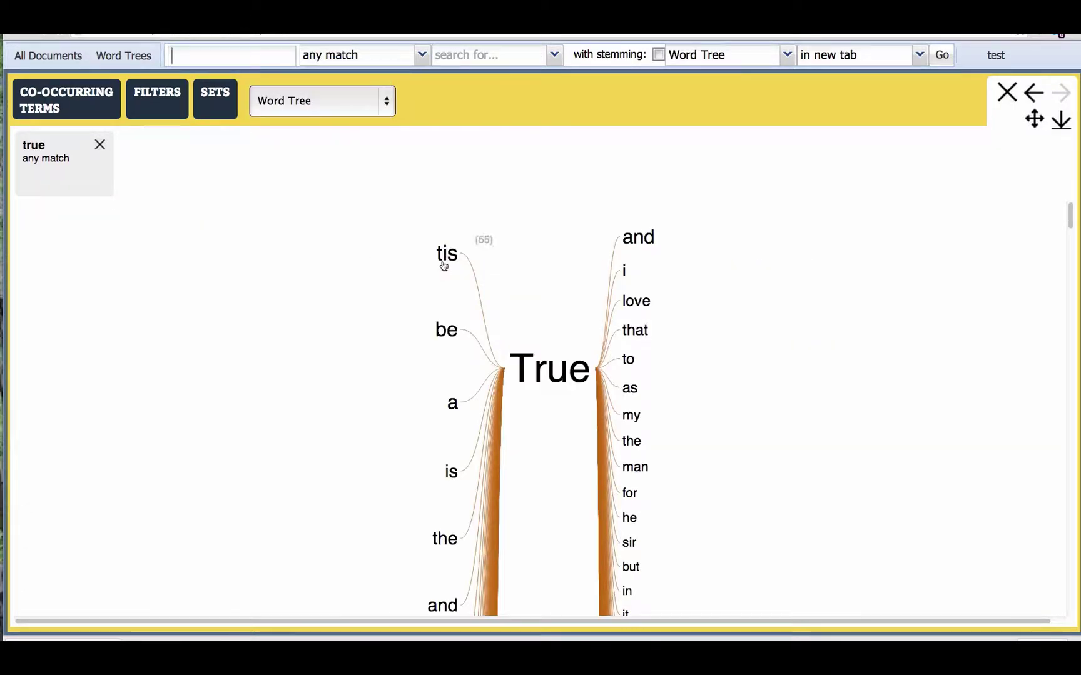
Explore the 'tis' branch, read a 'now' sentence, try the 'say tis True' branch, then return to the full tree.
{"action": "left_click", "coordinate": [448, 260]}
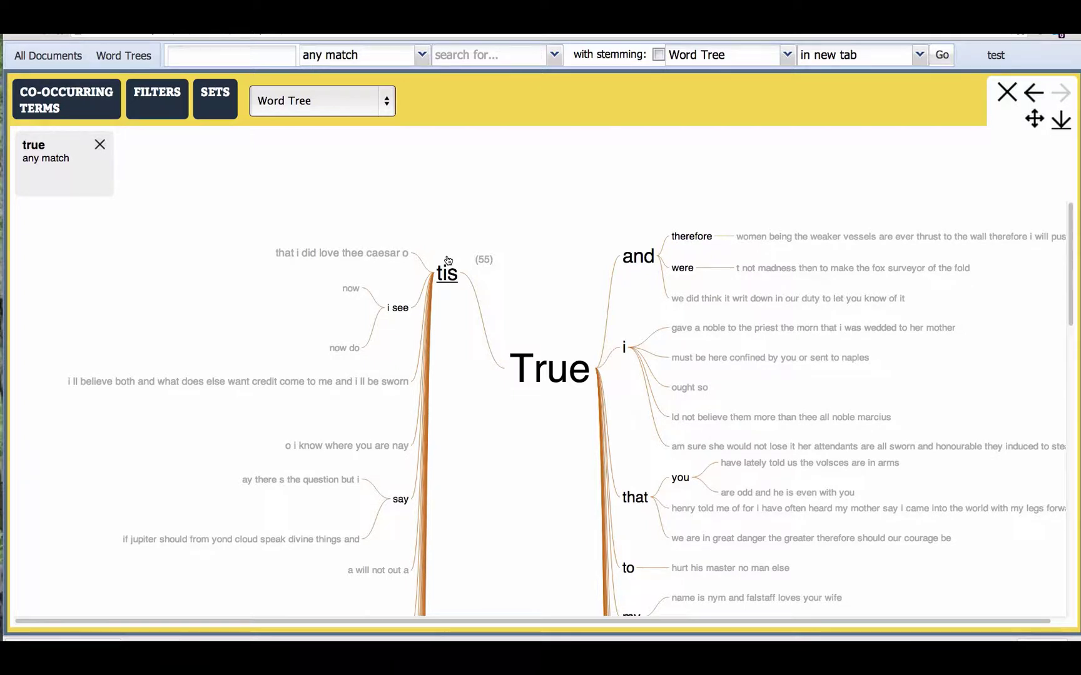
{"action": "left_click", "coordinate": [351, 289]}
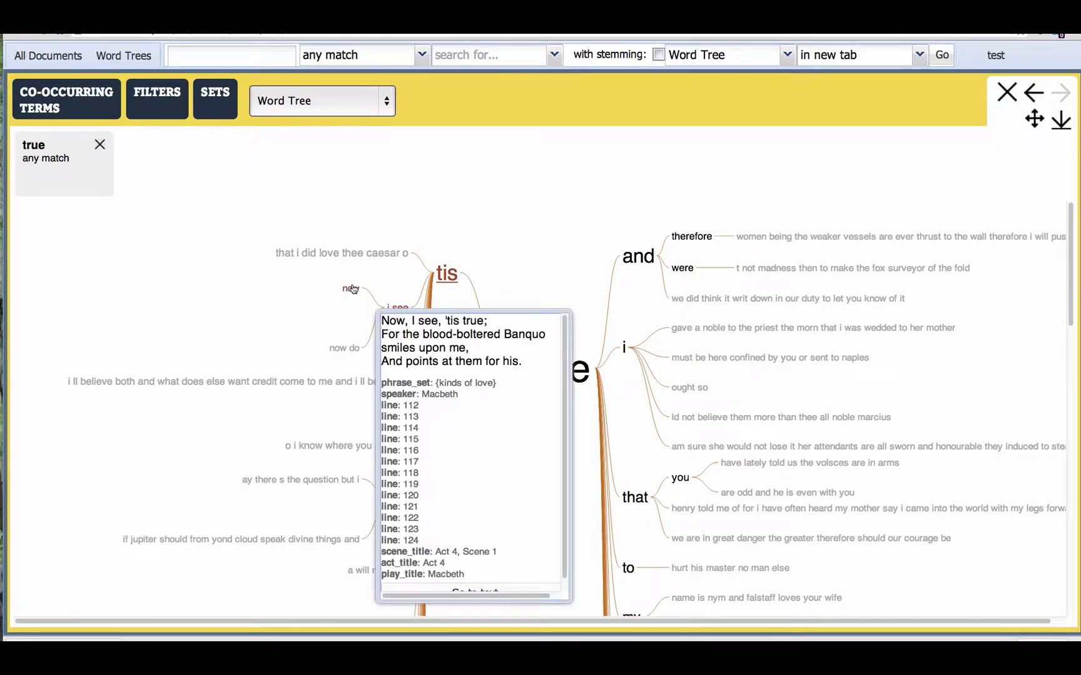
{"action": "left_click", "coordinate": [521, 235]}
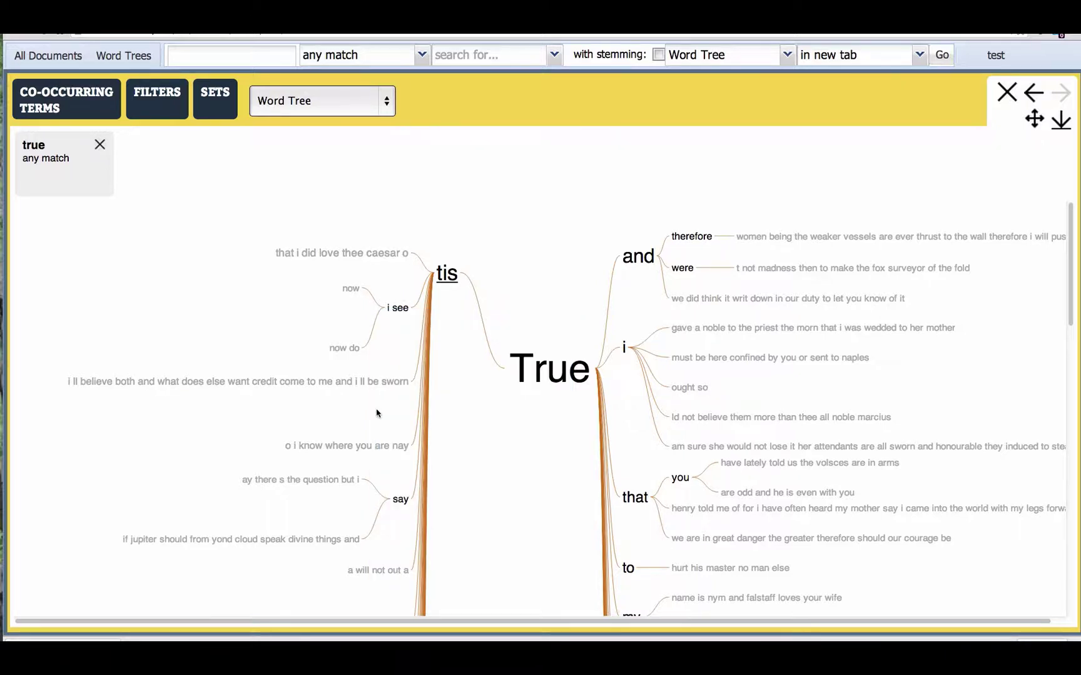
{"action": "left_click", "coordinate": [399, 500]}
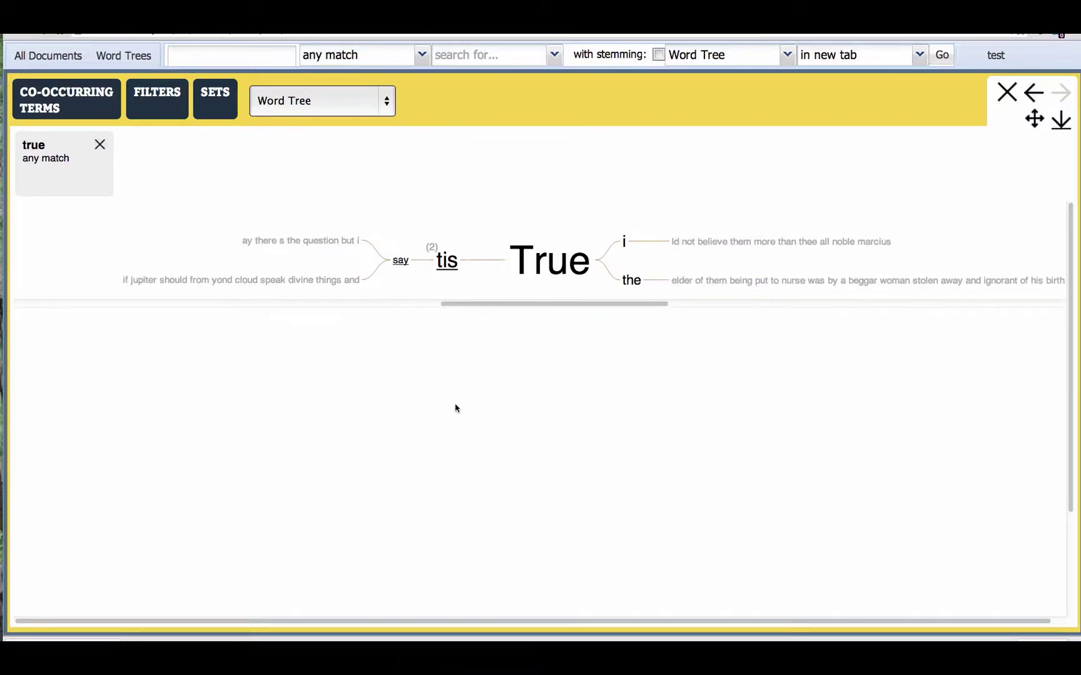
{"action": "left_click", "coordinate": [545, 275]}
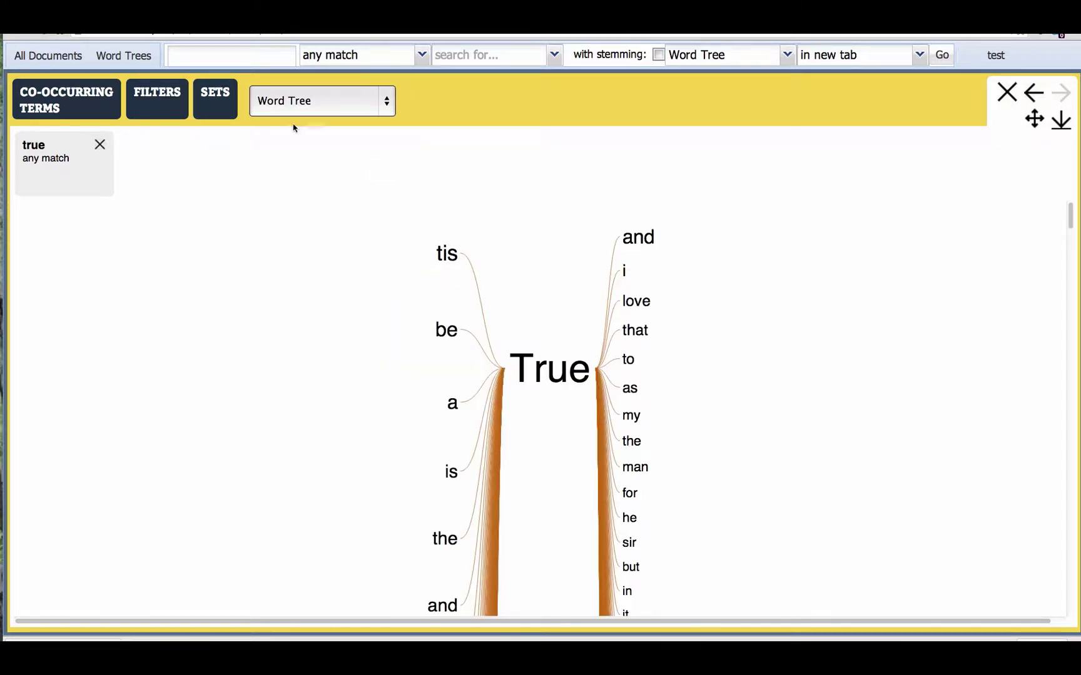
Search 'false' into a new word tree panel next to the True tree, then reselect the True panel.
{"action": "left_click", "coordinate": [219, 56]}
{"action": "type", "text": "false"}
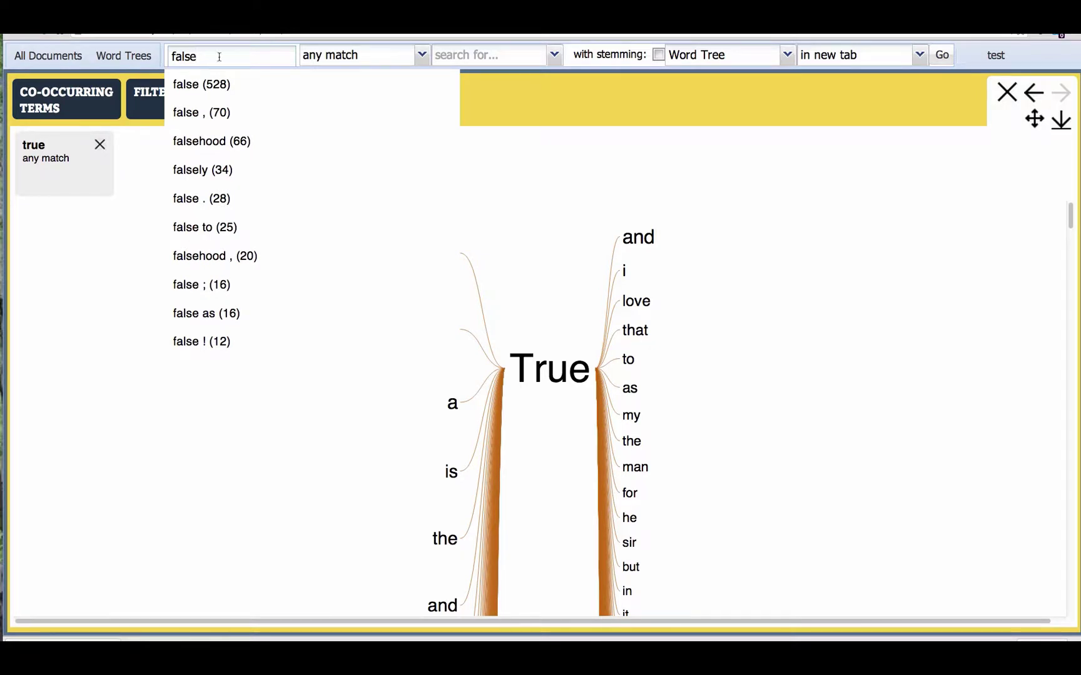
{"action": "left_click", "coordinate": [504, 130]}
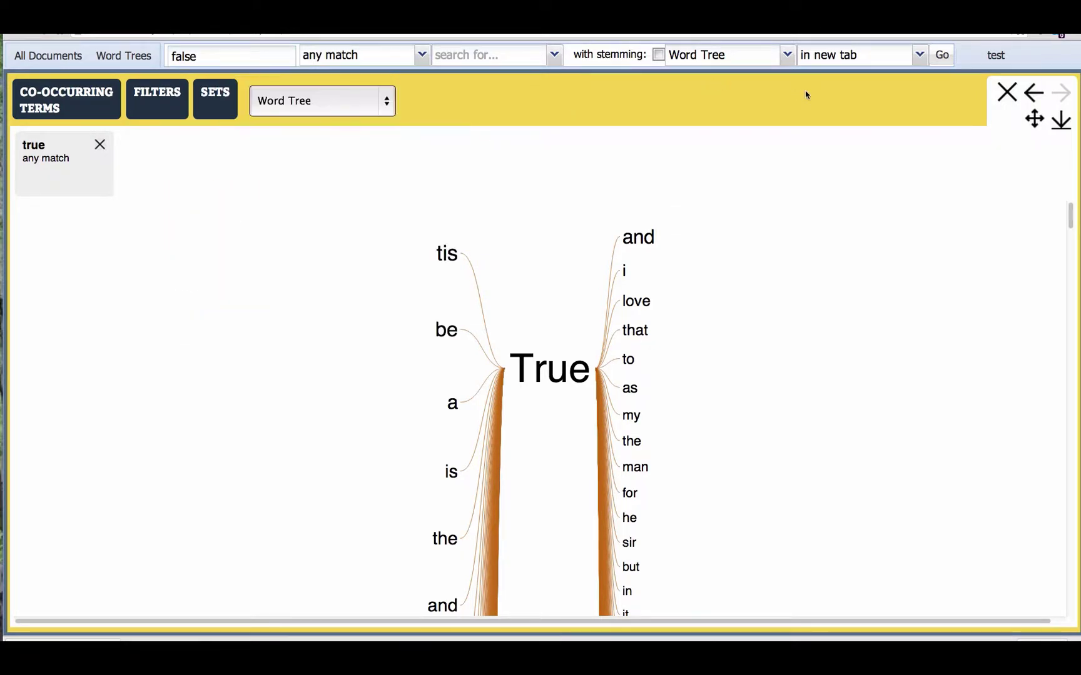
{"action": "left_click", "coordinate": [949, 58]}
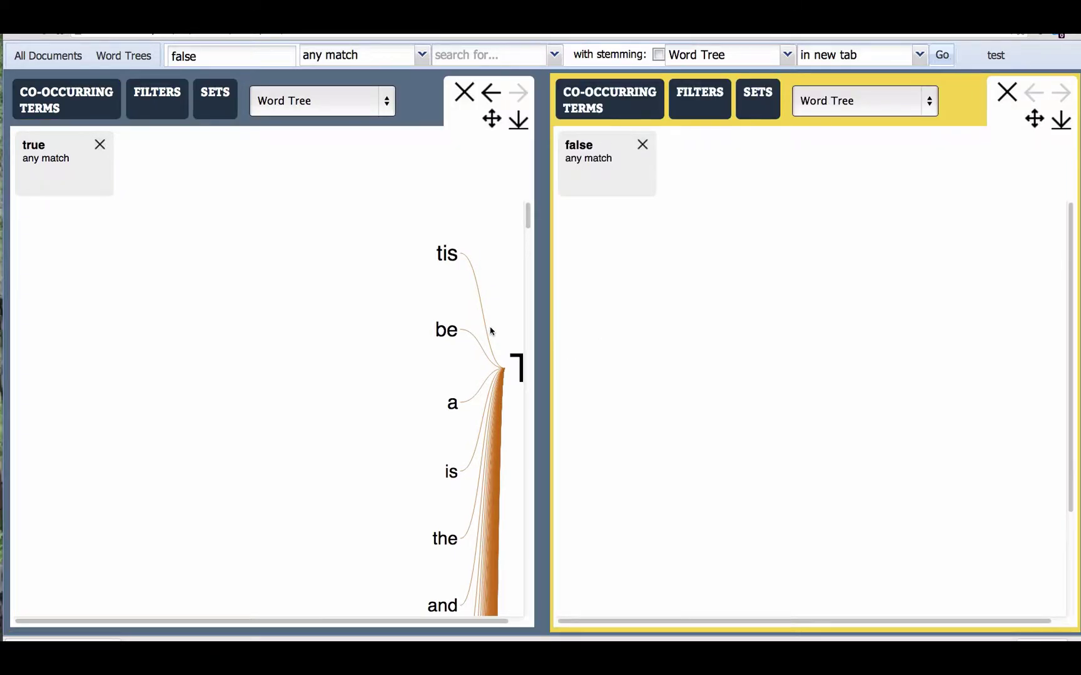
{"action": "left_click", "coordinate": [520, 369]}
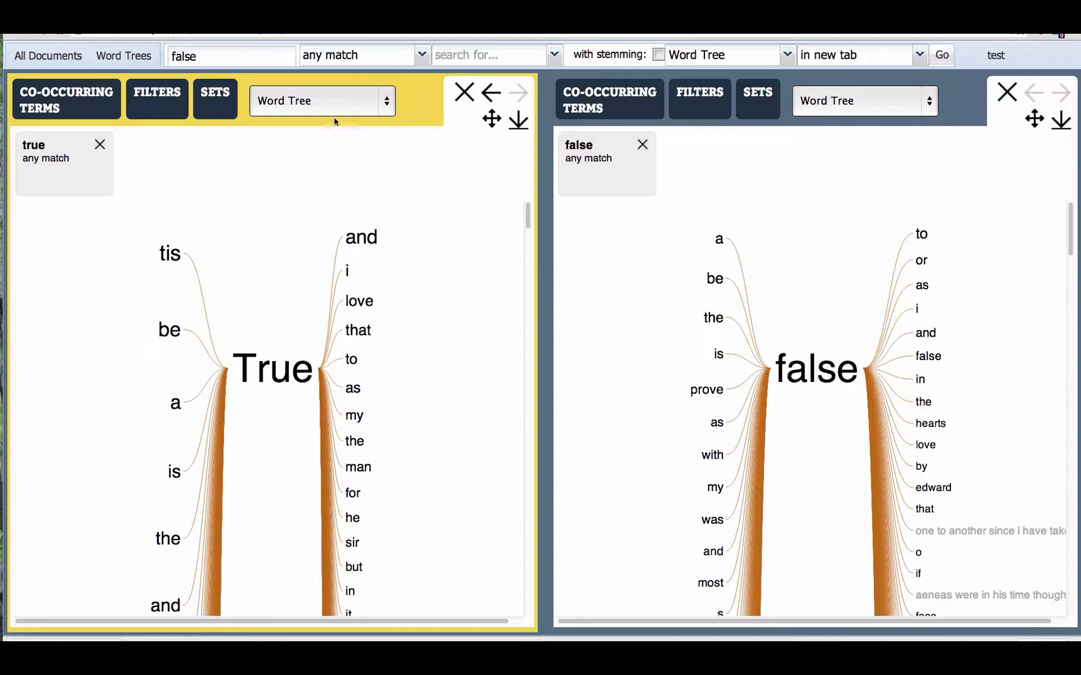
Compare per-play sentence counts for True and false, each sorted highest first.
{"action": "left_click", "coordinate": [164, 100]}
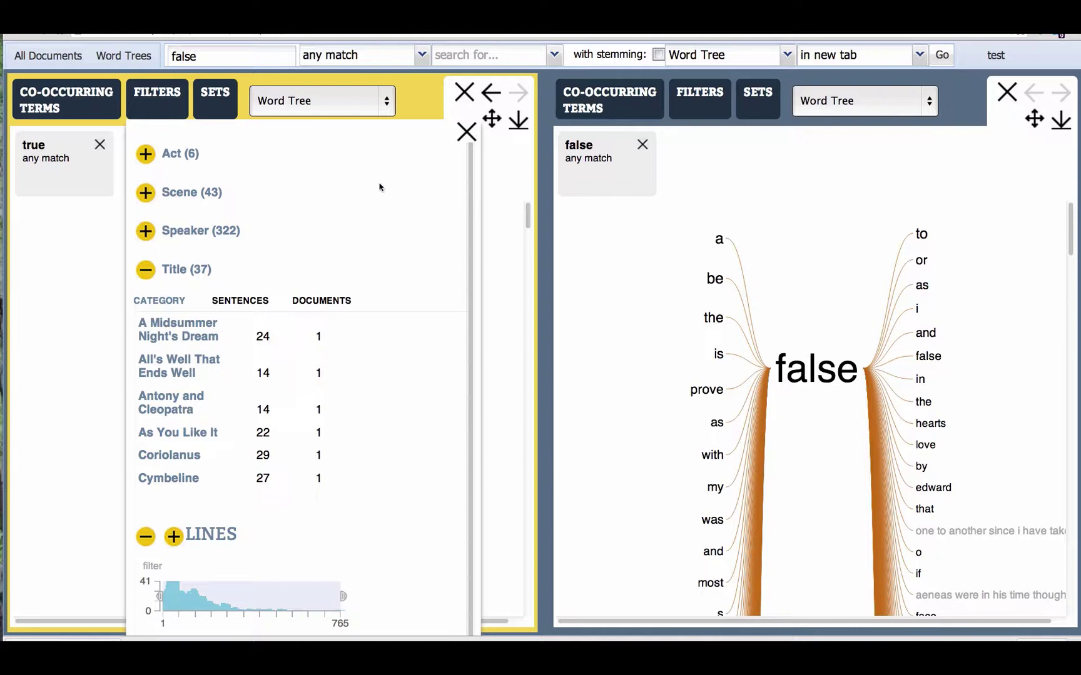
{"action": "left_click", "coordinate": [232, 300]}
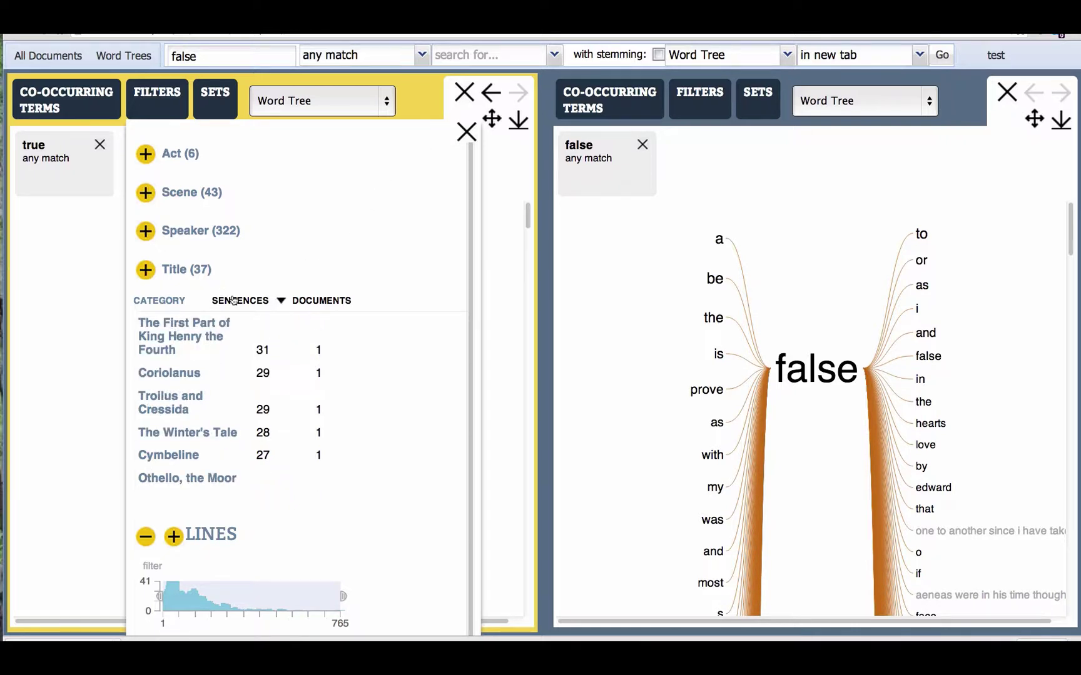
{"action": "left_click", "coordinate": [705, 117]}
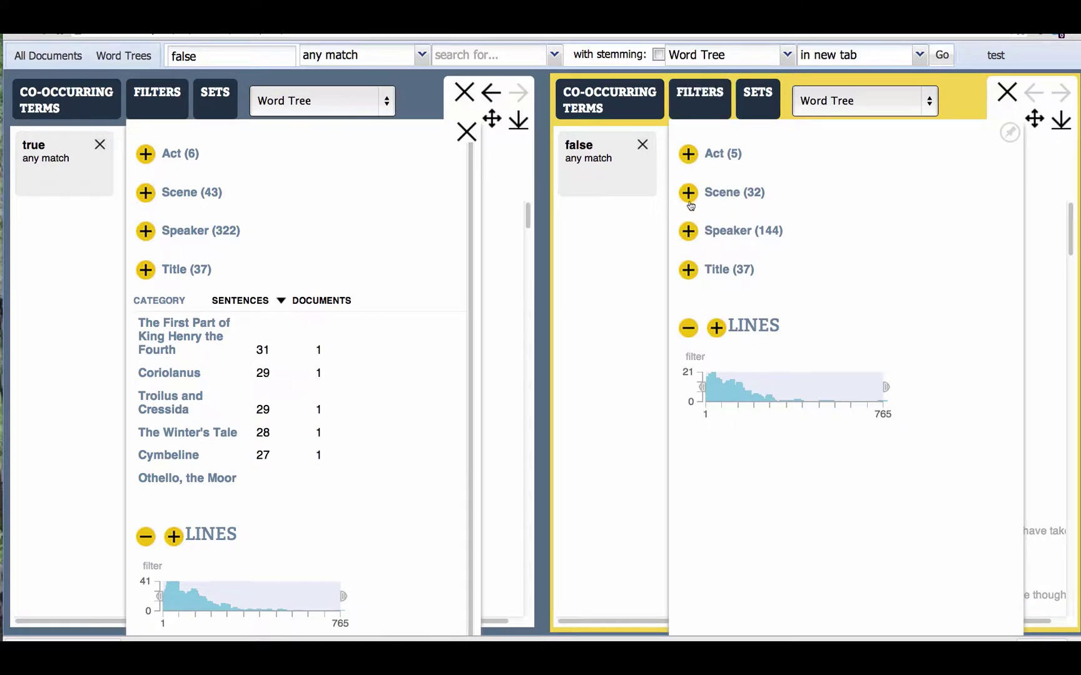
{"action": "left_click", "coordinate": [688, 273]}
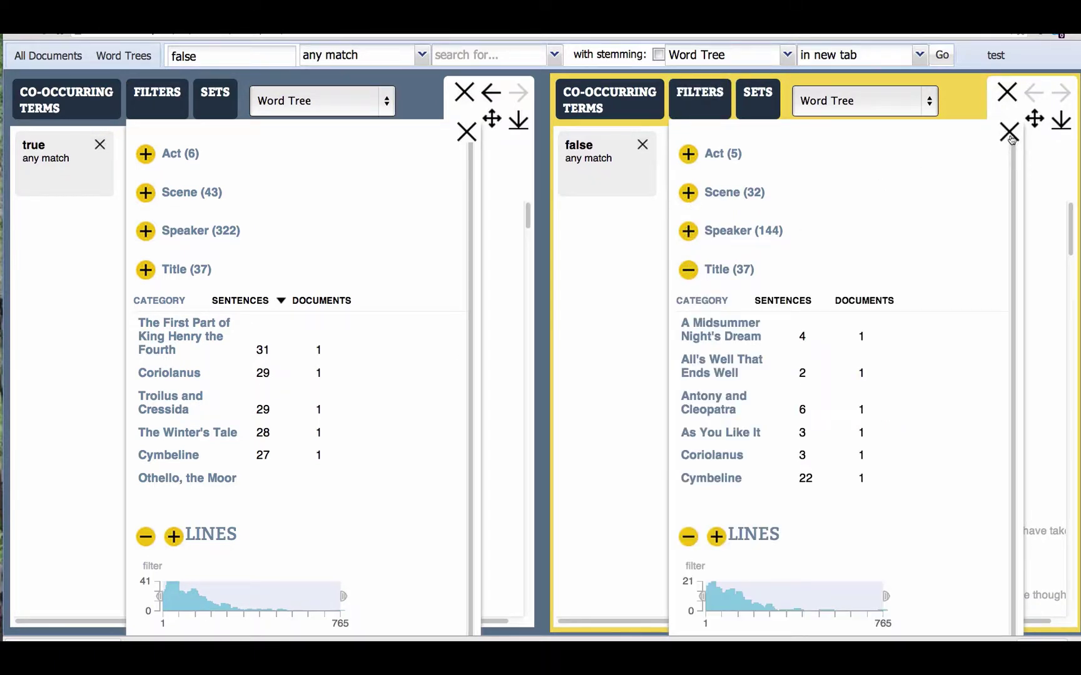
{"action": "left_click", "coordinate": [792, 301]}
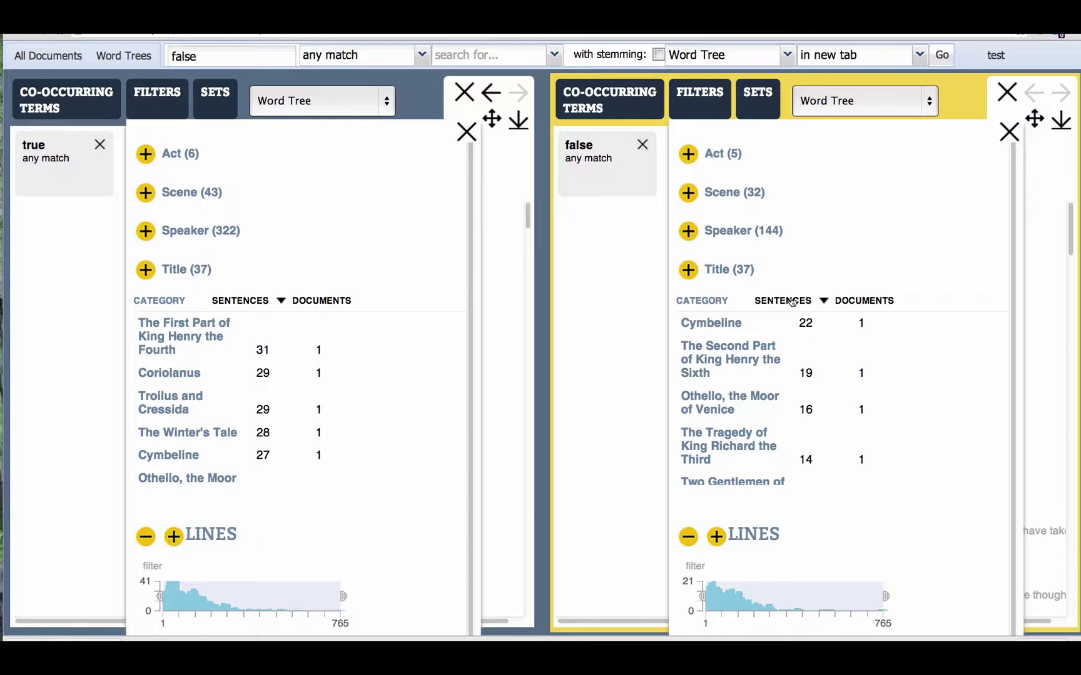
Close the breakdowns and filter the false tree to Cymbeline.
{"action": "left_click", "coordinate": [555, 422]}
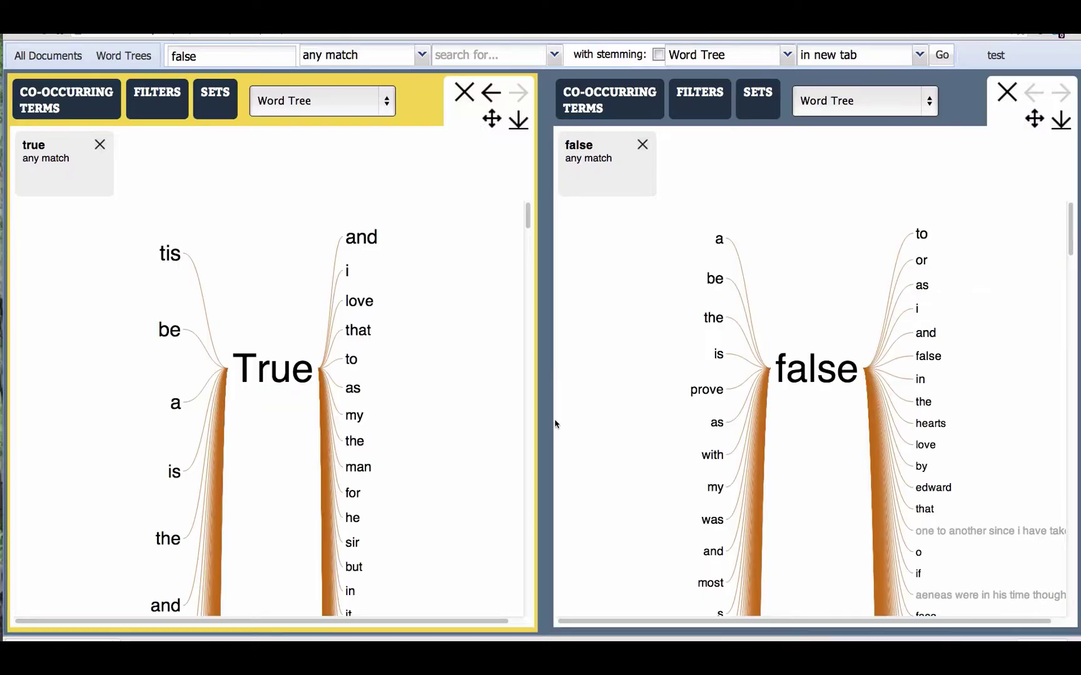
{"action": "left_click", "coordinate": [709, 109]}
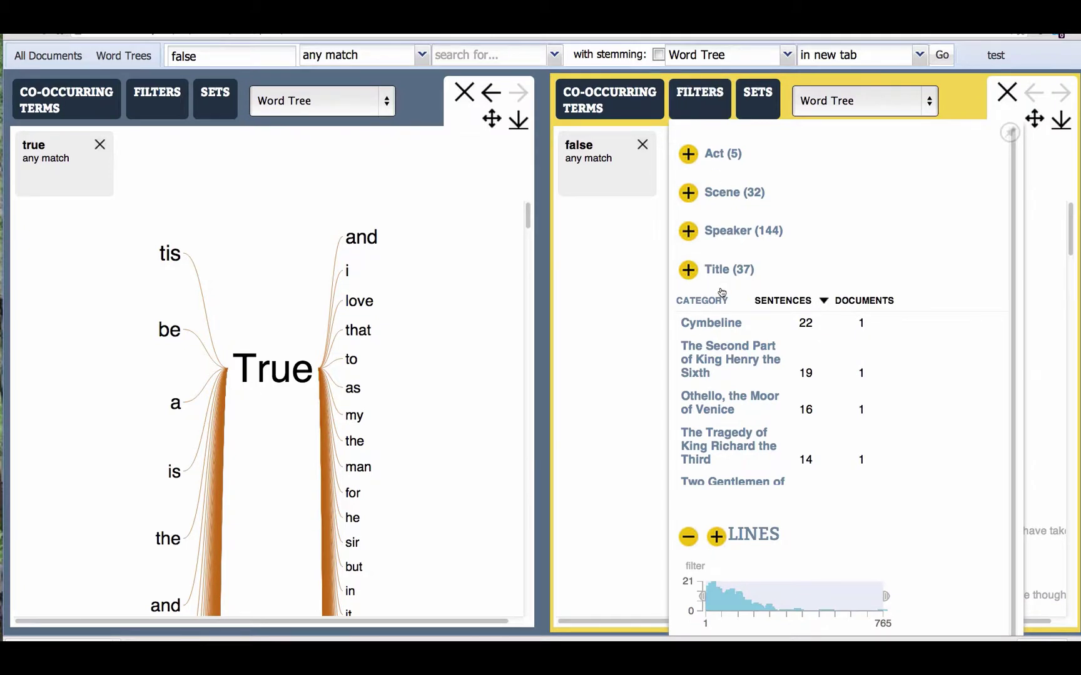
{"action": "left_click", "coordinate": [717, 324]}
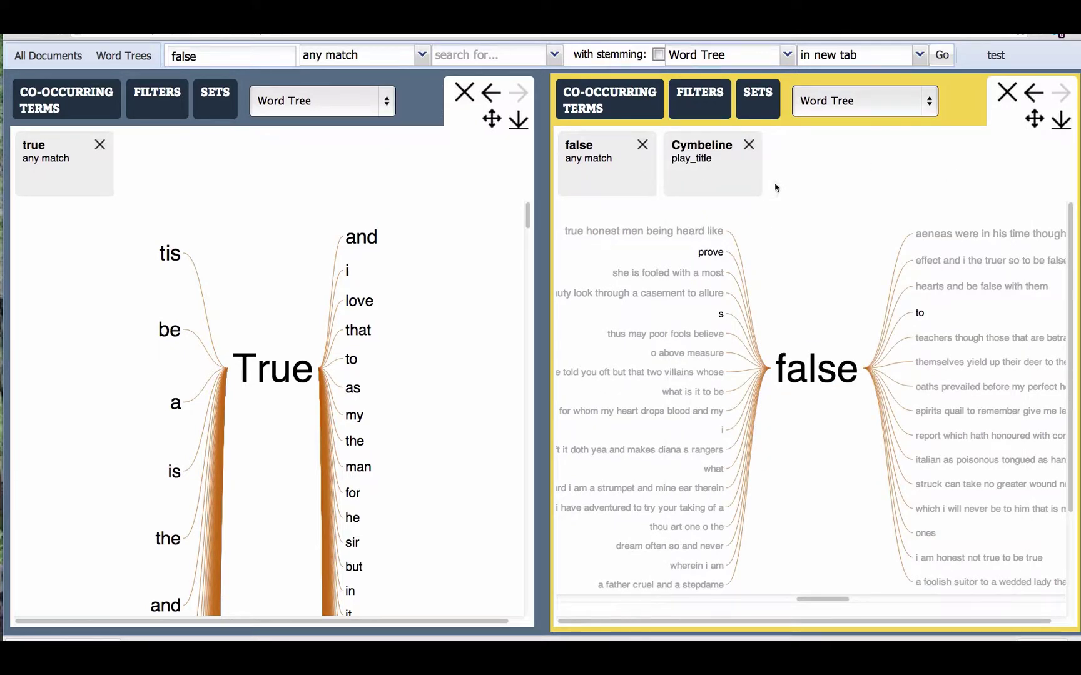
Glance at the terms co-occurring with false, then filter the True tree to Cymbeline.
{"action": "left_click", "coordinate": [641, 114]}
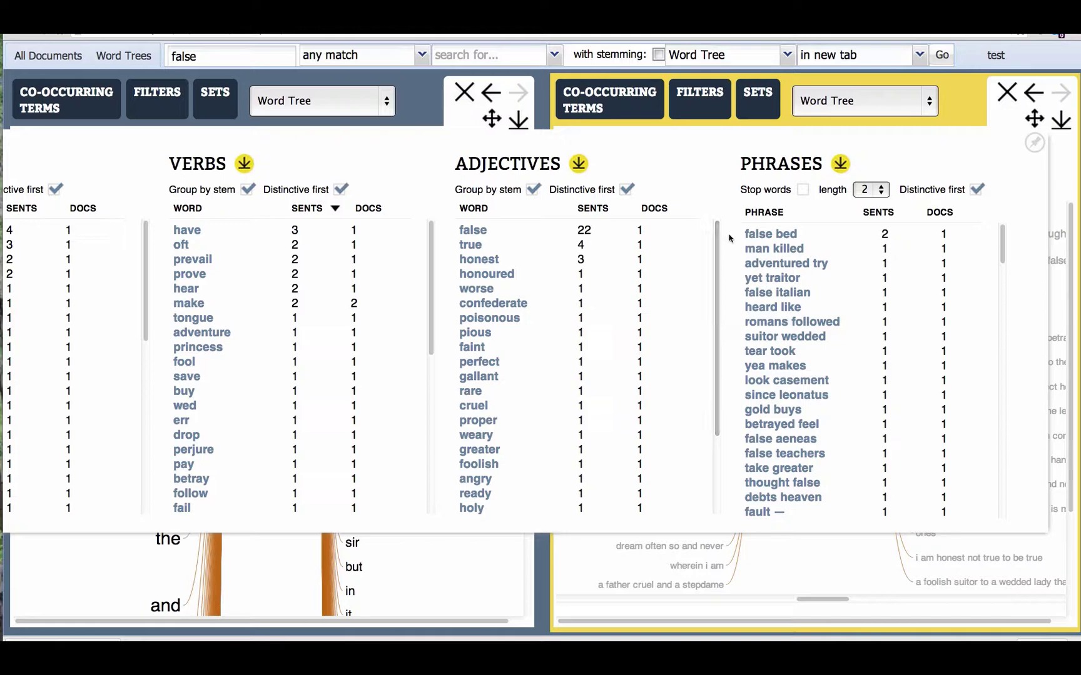
{"action": "left_click", "coordinate": [422, 130]}
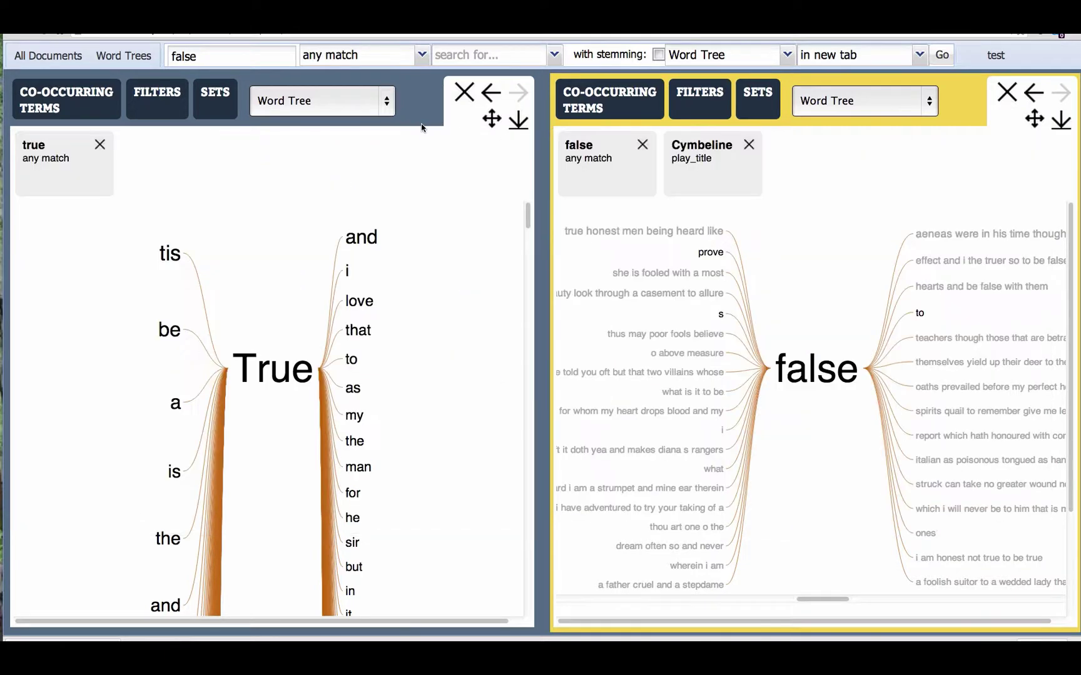
{"action": "left_click", "coordinate": [158, 100]}
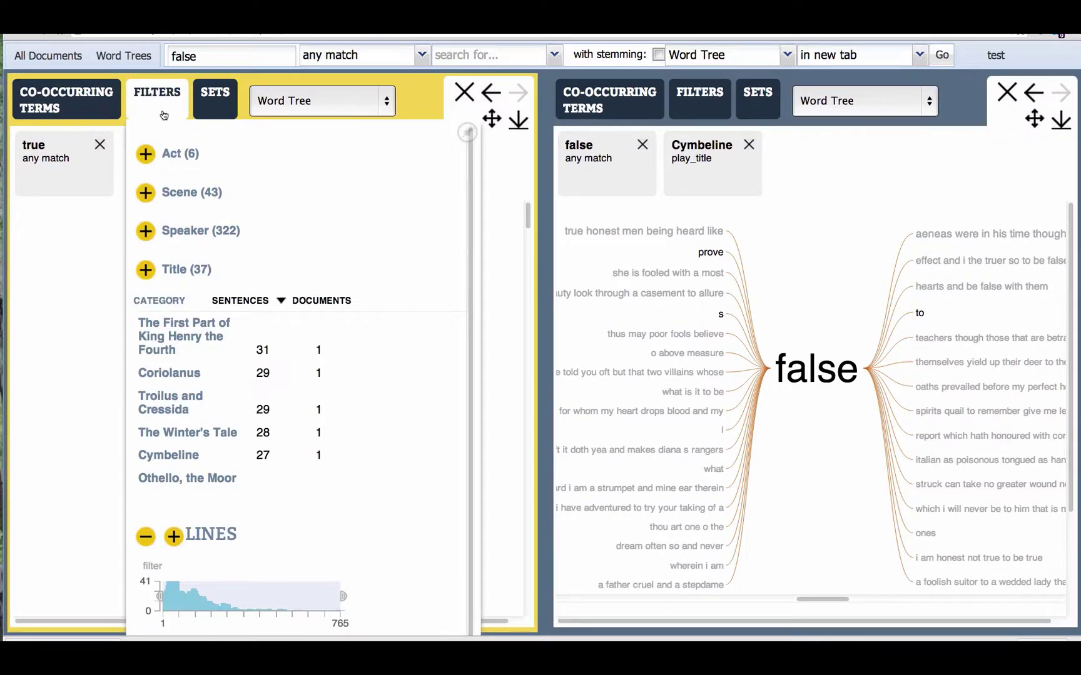
{"action": "left_click", "coordinate": [180, 462]}
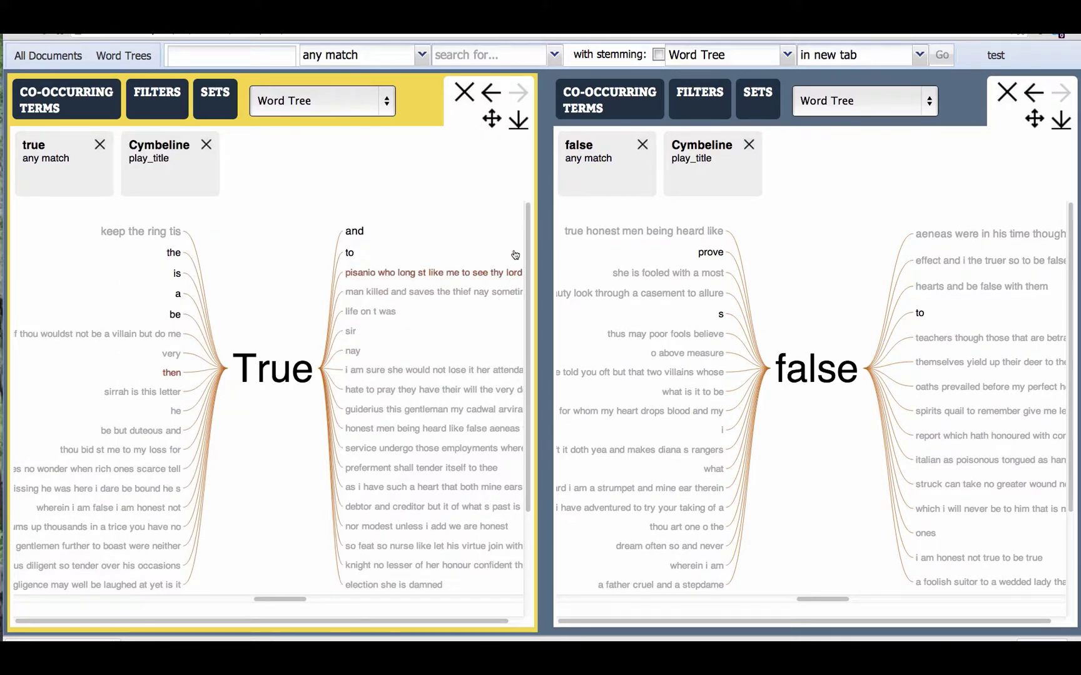
{"action": "left_click", "coordinate": [81, 102]}
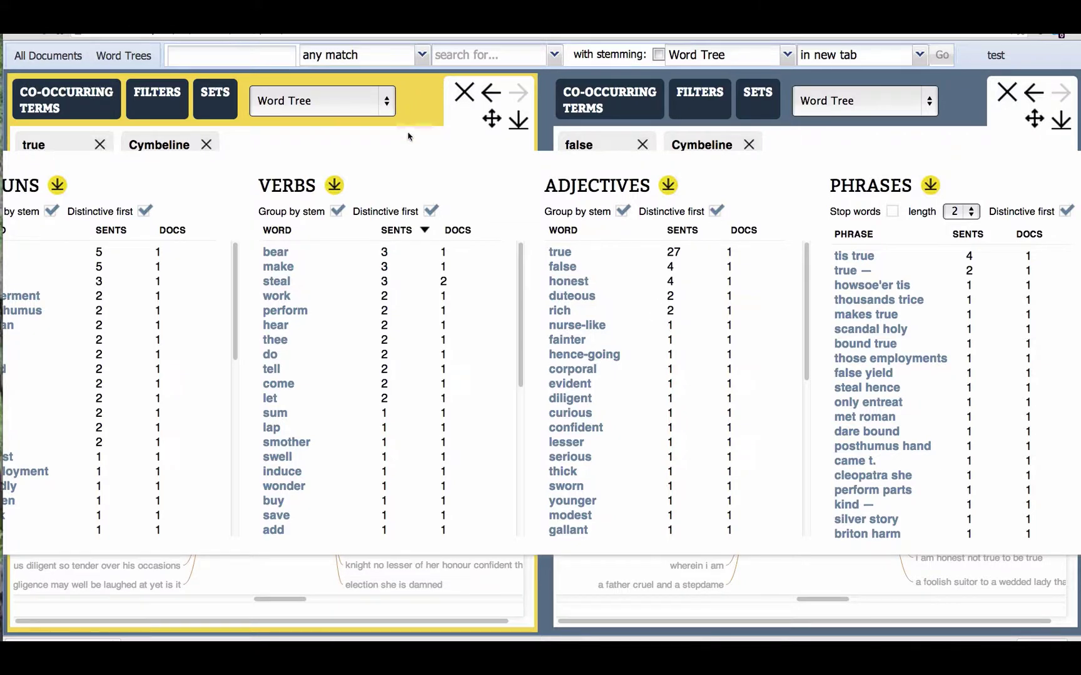
{"action": "left_click", "coordinate": [716, 164]}
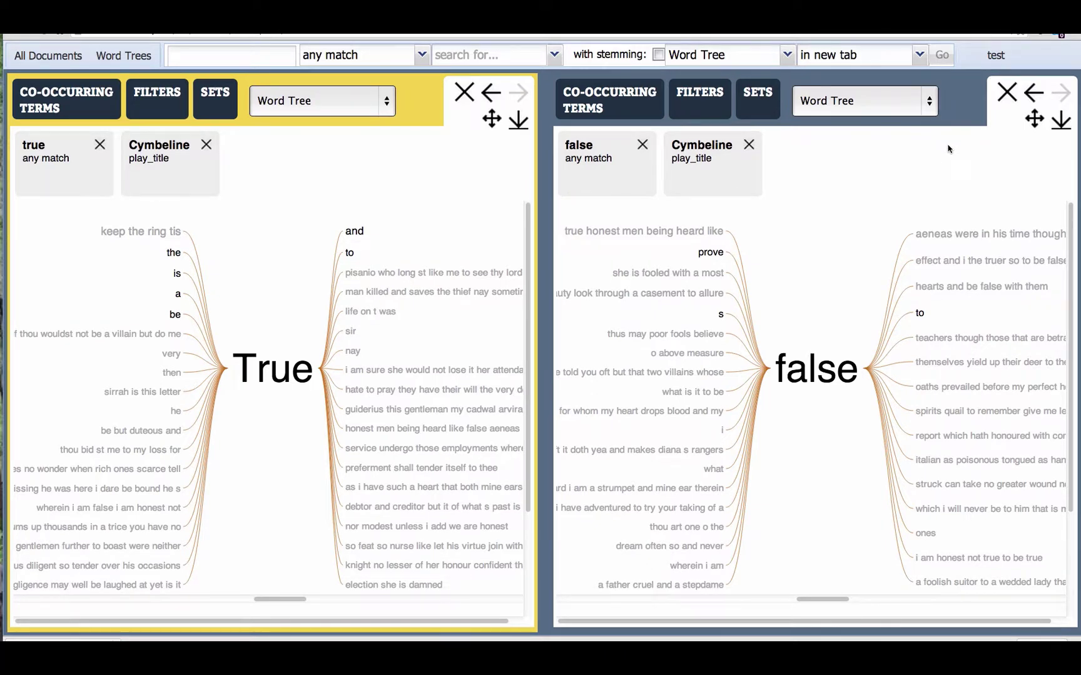
Open the Cymbeline passage behind the 'fools' branch and list words similar to fools.
{"action": "left_click", "coordinate": [668, 336]}
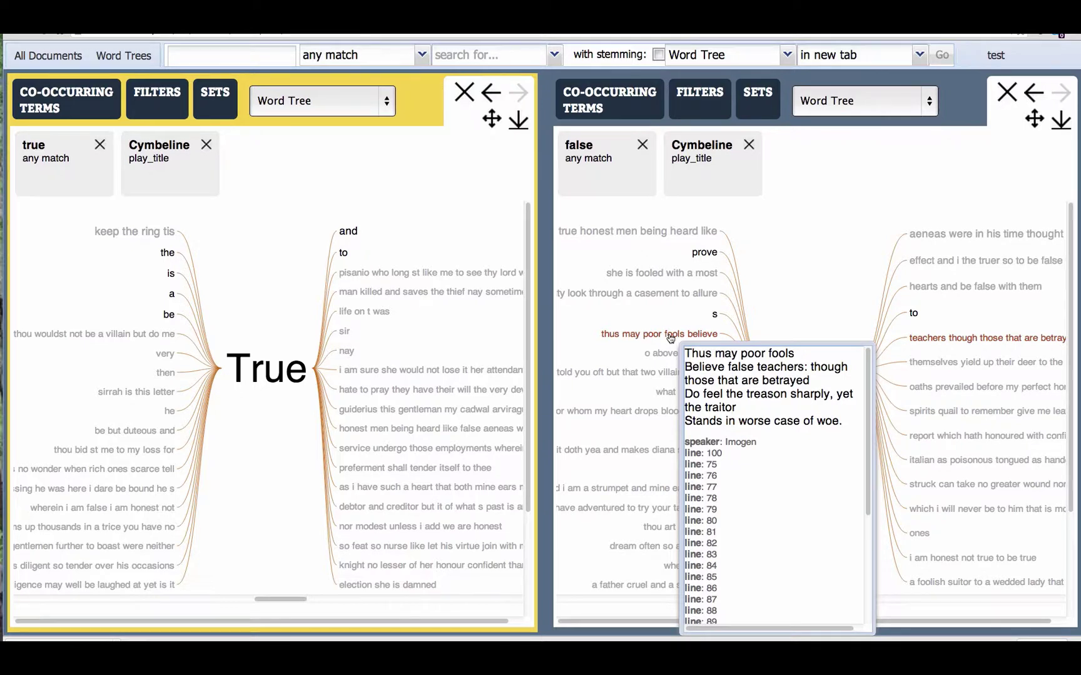
{"action": "left_click", "coordinate": [777, 355]}
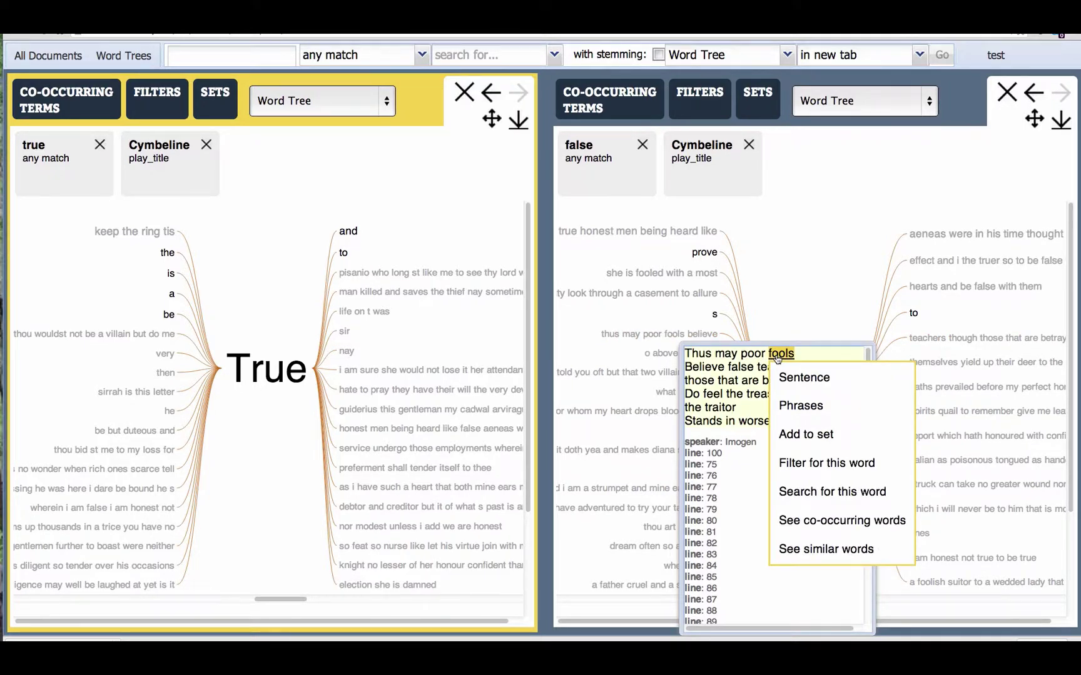
{"action": "left_click", "coordinate": [801, 544]}
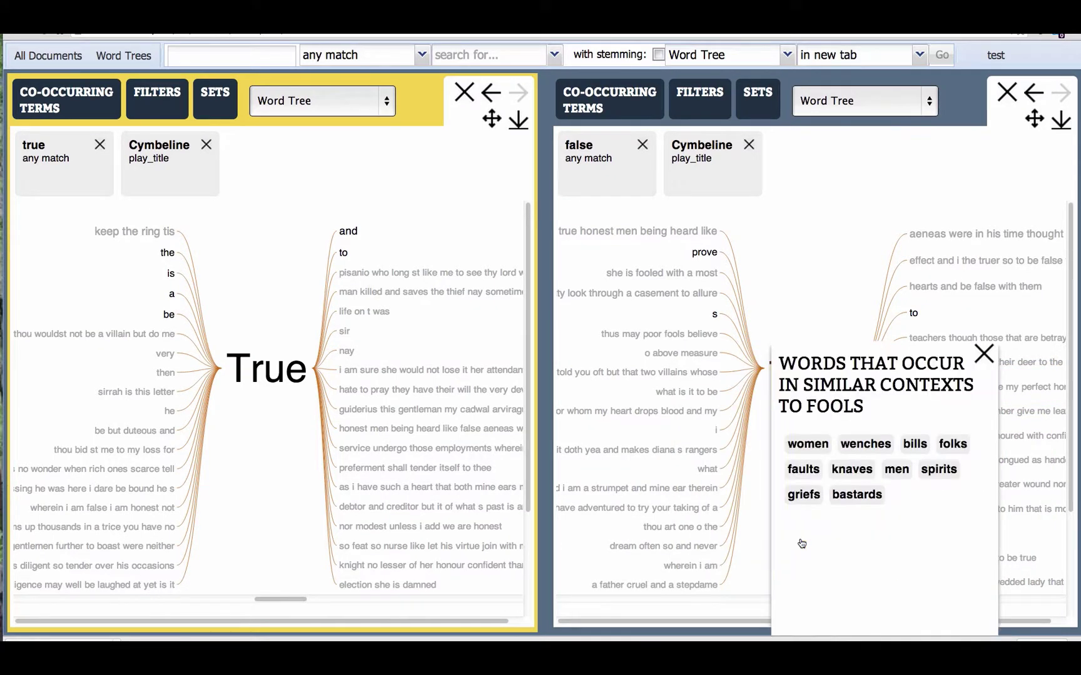
View words similar to spirits, close that list, and bring up spirits' word actions.
{"action": "left_click", "coordinate": [939, 476]}
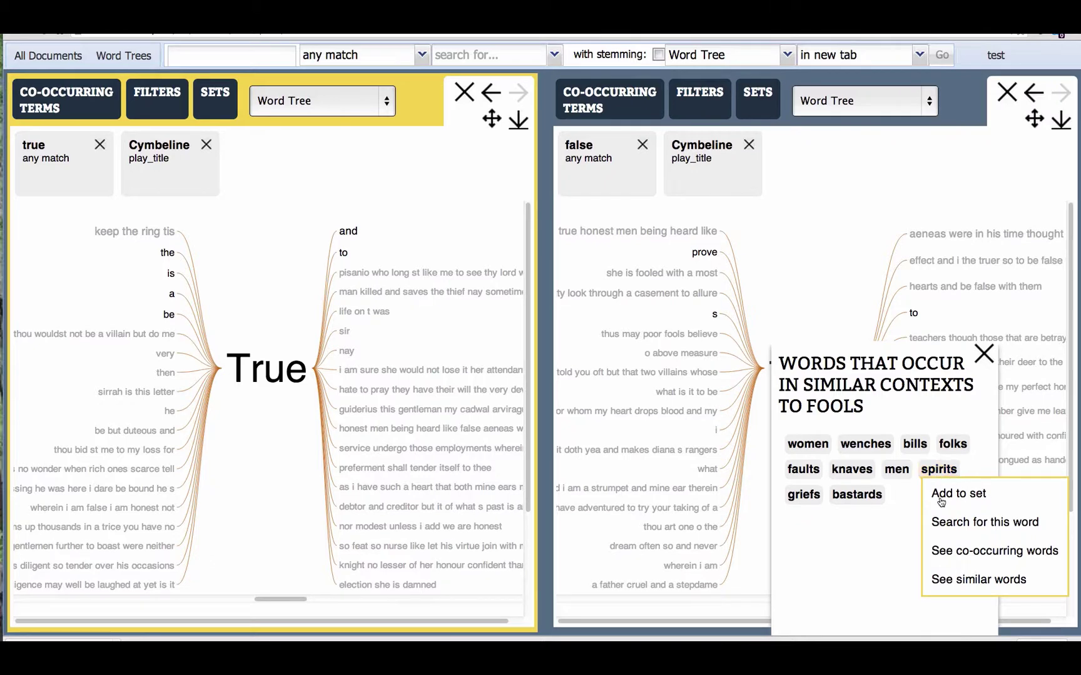
{"action": "left_click", "coordinate": [948, 579]}
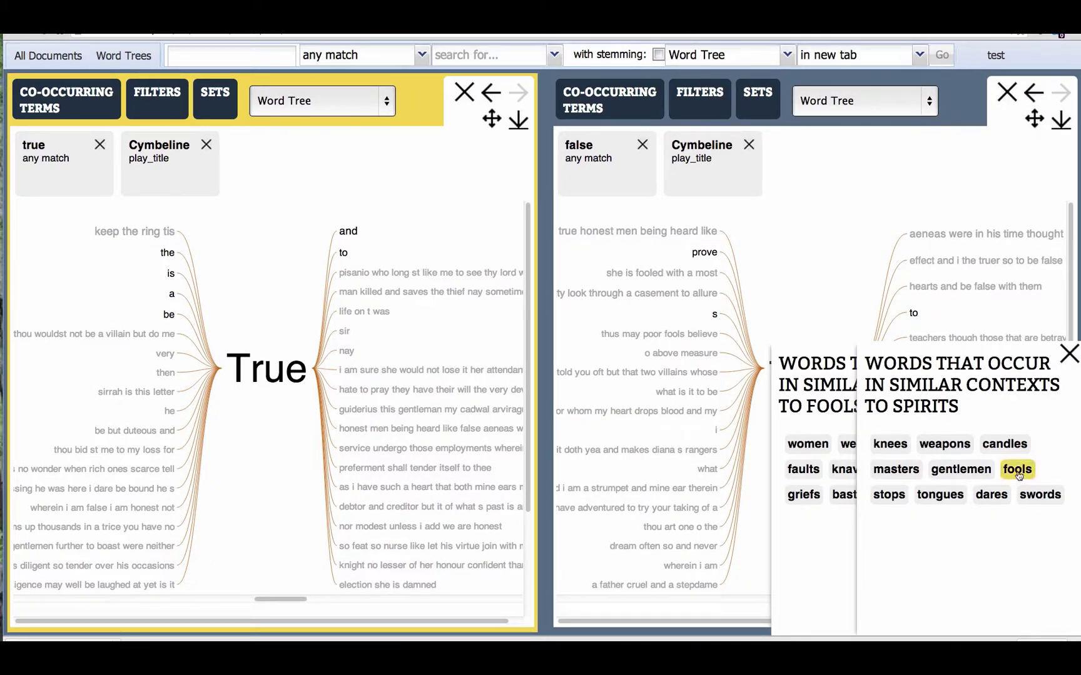
{"action": "left_click", "coordinate": [1069, 354]}
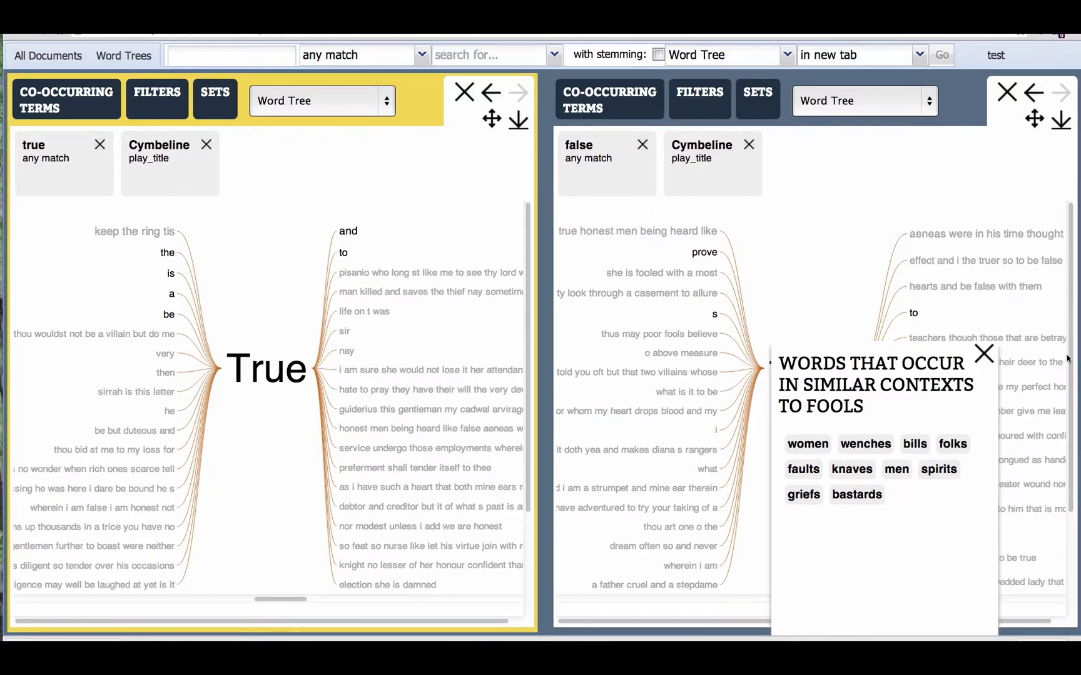
{"action": "left_click", "coordinate": [933, 475]}
Add spirits to a new set named 'supernatural entities' and dismiss the word menu.
{"action": "mouse_move", "coordinate": [933, 494]}
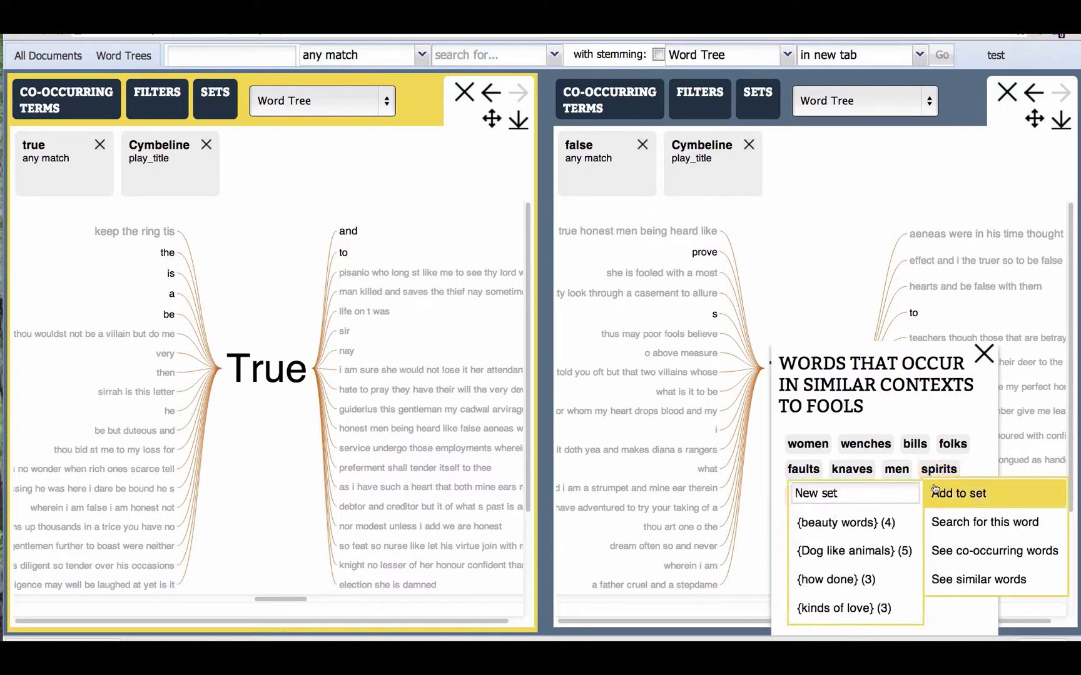
{"action": "left_click", "coordinate": [890, 496]}
{"action": "key", "text": "BackSpace"}
{"action": "key", "text": "BackSpace"}
{"action": "key", "text": "BackSpace"}
{"action": "key", "text": "BackSpace"}
{"action": "key", "text": "BackSpace"}
{"action": "key", "text": "BackSpace"}
{"action": "key", "text": "BackSpace"}
{"action": "type", "text": "supernatural entities"}
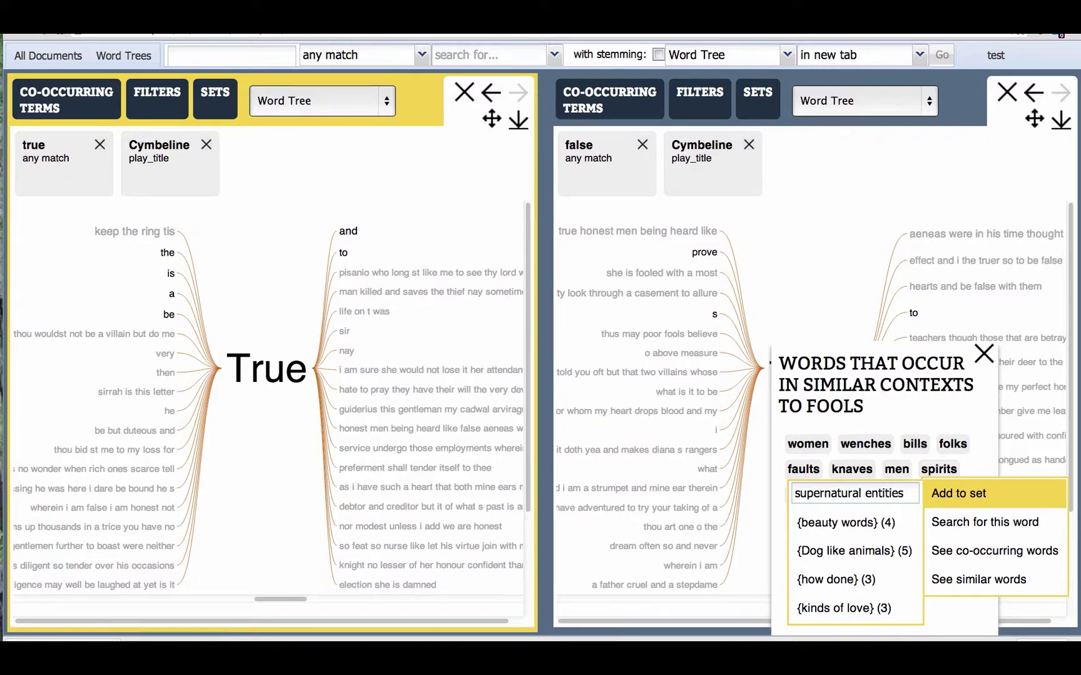
{"action": "key", "text": "Return"}
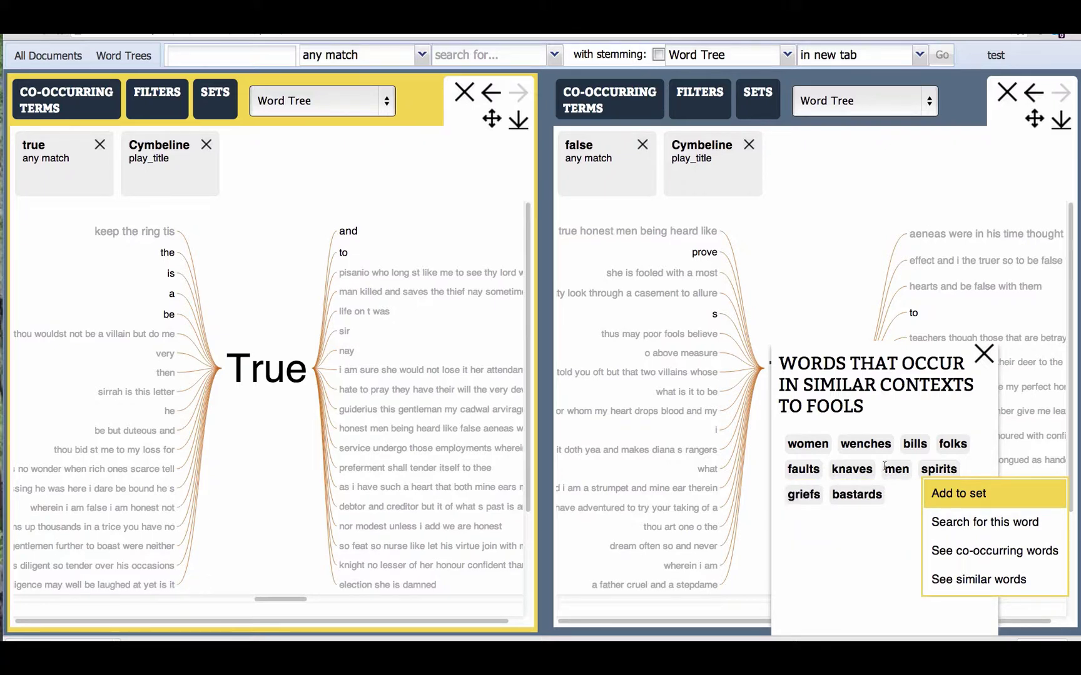
{"action": "left_click", "coordinate": [969, 393]}
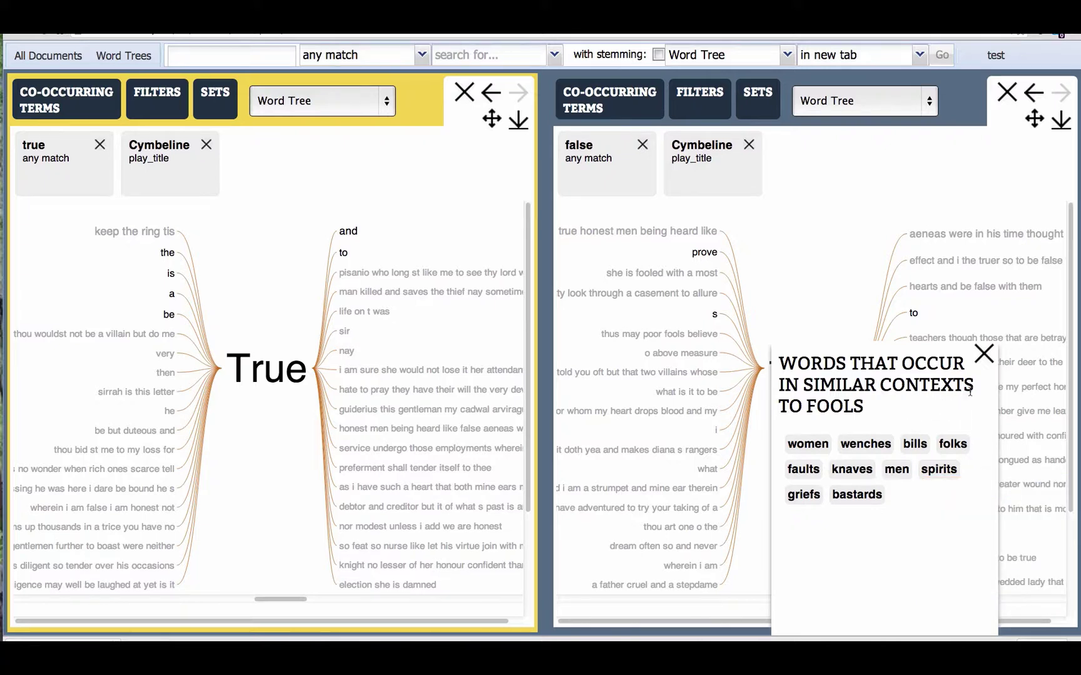
Search all plays for spirits (123 sentences), closing the false tree and fools similar-words list.
{"action": "left_click", "coordinate": [938, 474]}
{"action": "mouse_move", "coordinate": [953, 368]}
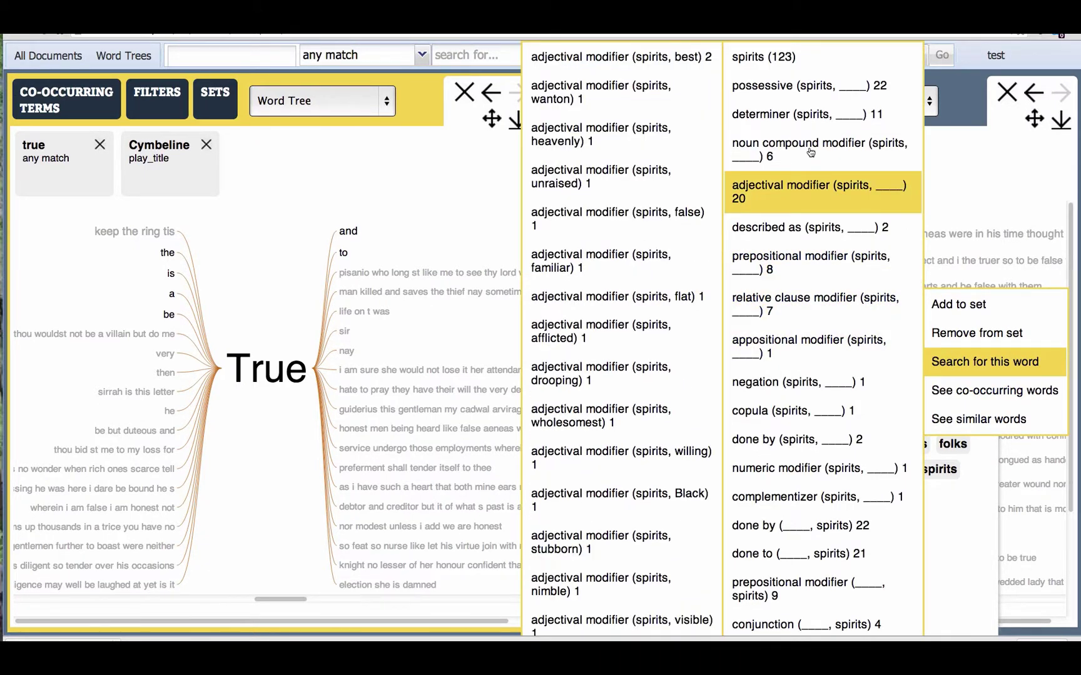
{"action": "mouse_move", "coordinate": [791, 113]}
{"action": "left_click", "coordinate": [778, 60]}
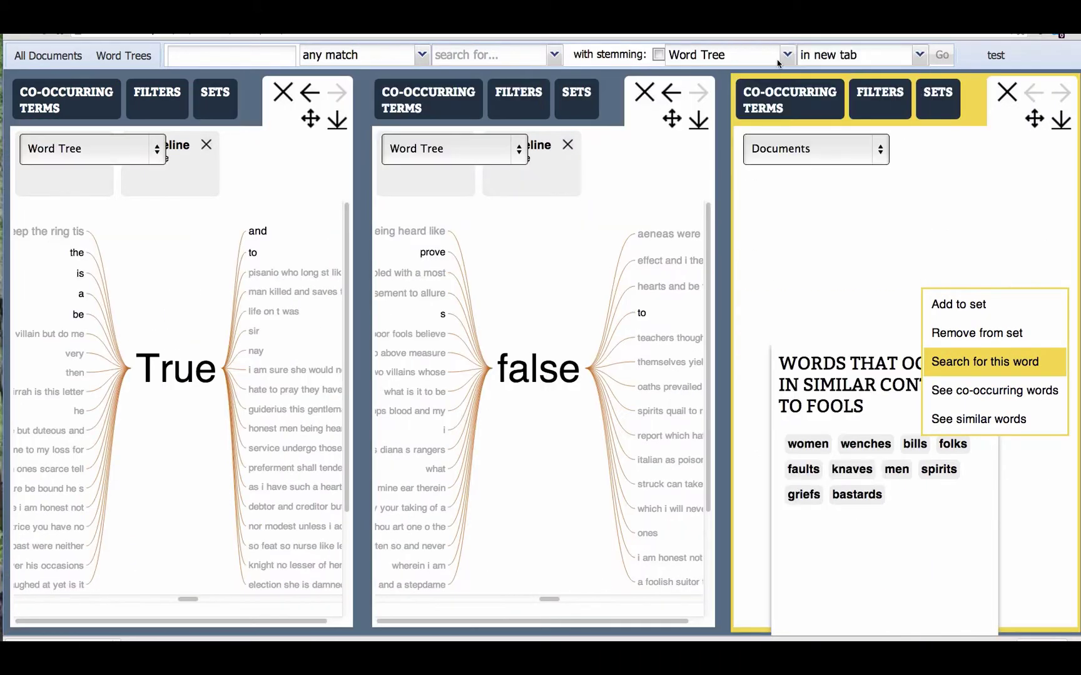
{"action": "left_click", "coordinate": [641, 93]}
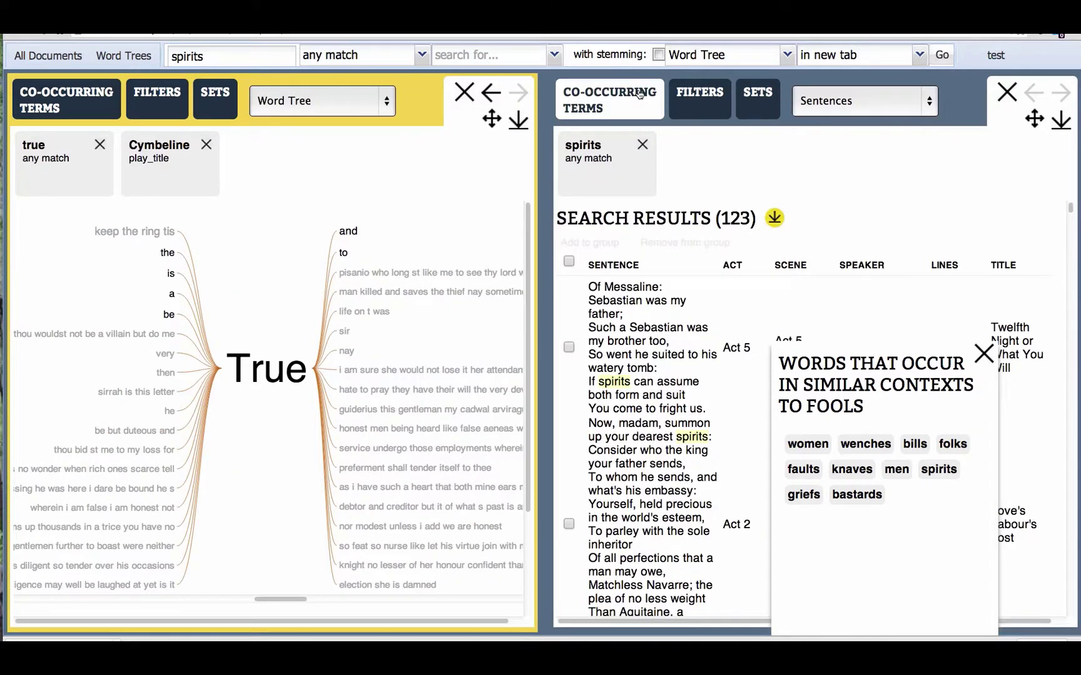
{"action": "left_click", "coordinate": [983, 355]}
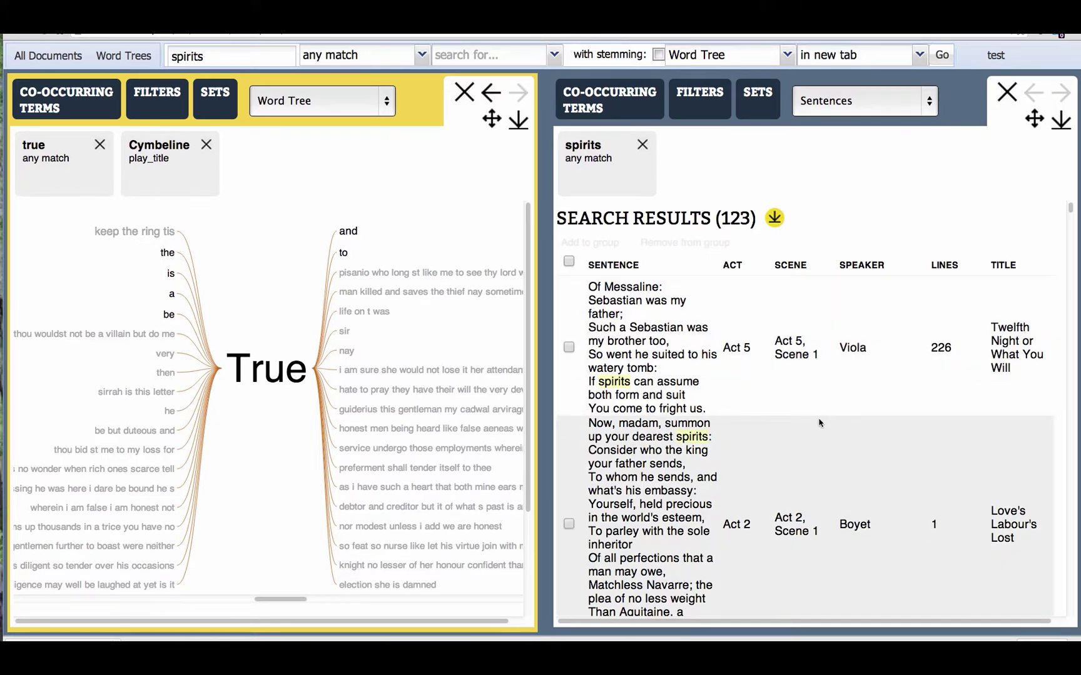
Scroll through the spirits sentences and bring up word actions for wizards.
{"action": "scroll", "coordinate": [819, 422], "scroll_direction": "down", "scroll_amount": 5}
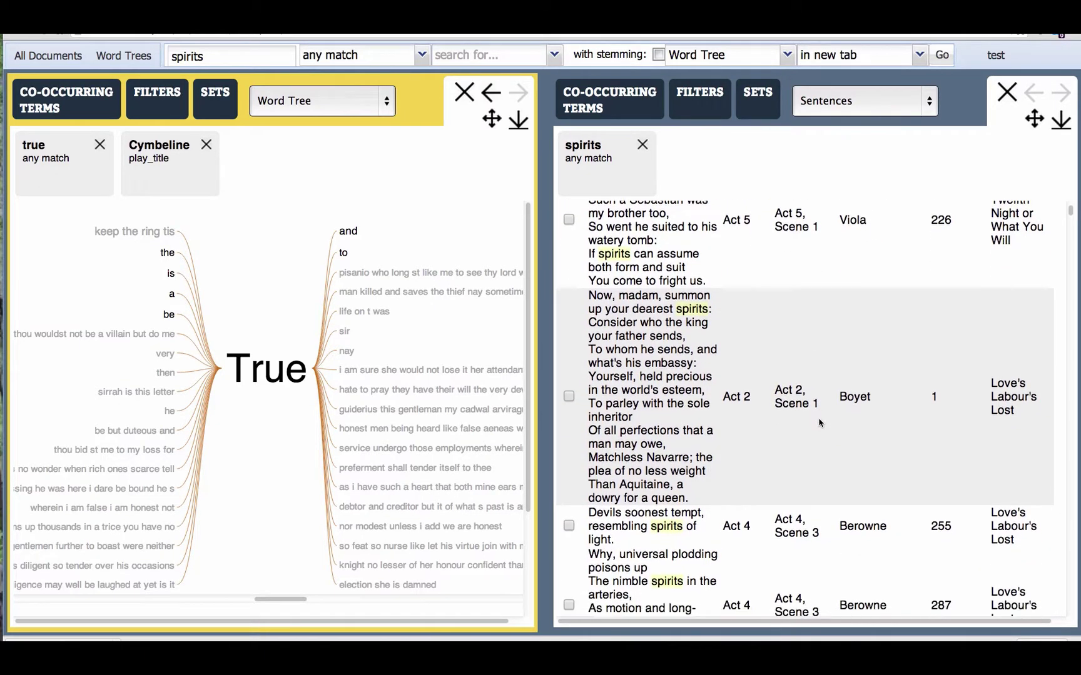
{"action": "scroll", "coordinate": [819, 423], "scroll_direction": "down", "scroll_amount": 4}
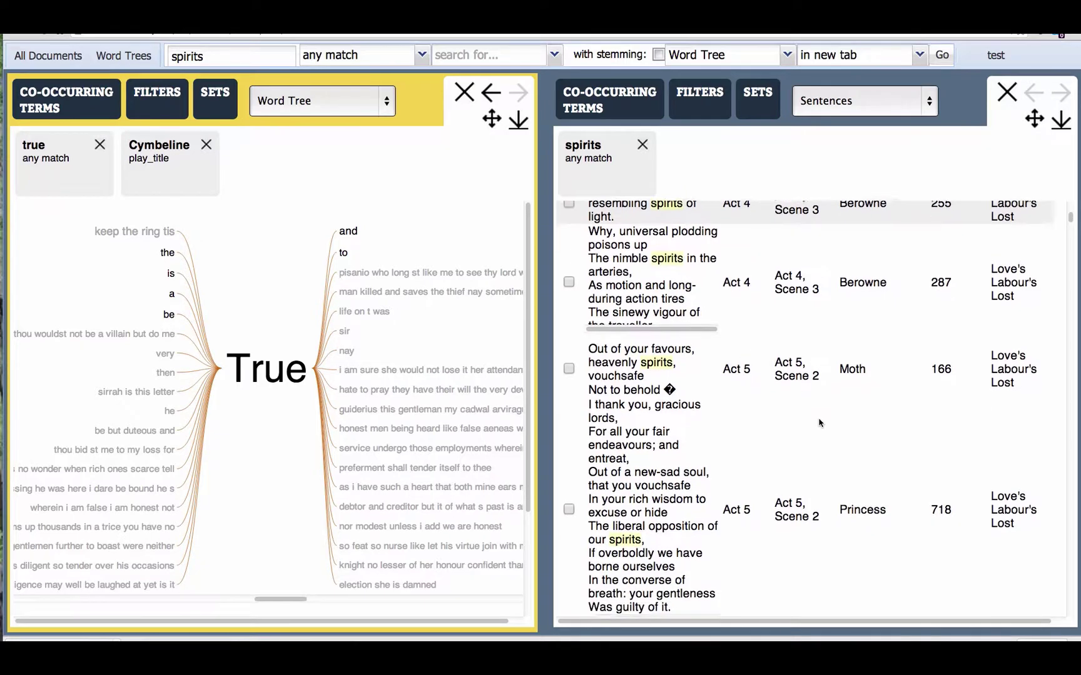
{"action": "scroll", "coordinate": [818, 422], "scroll_direction": "down", "scroll_amount": 5}
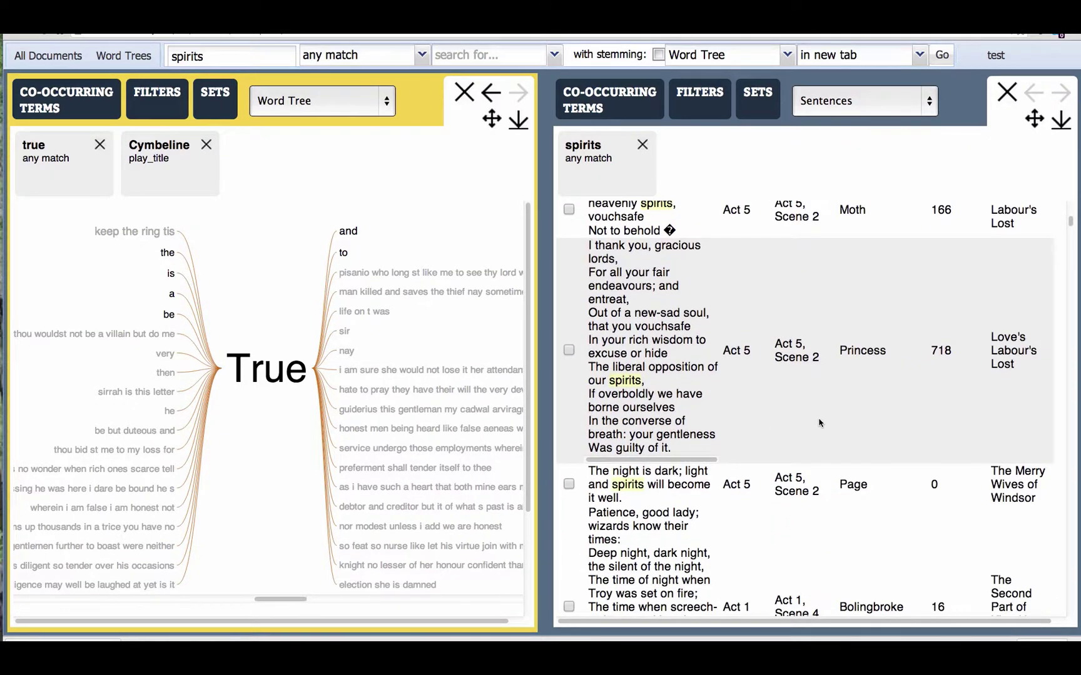
{"action": "scroll", "coordinate": [819, 423], "scroll_direction": "down", "scroll_amount": 2}
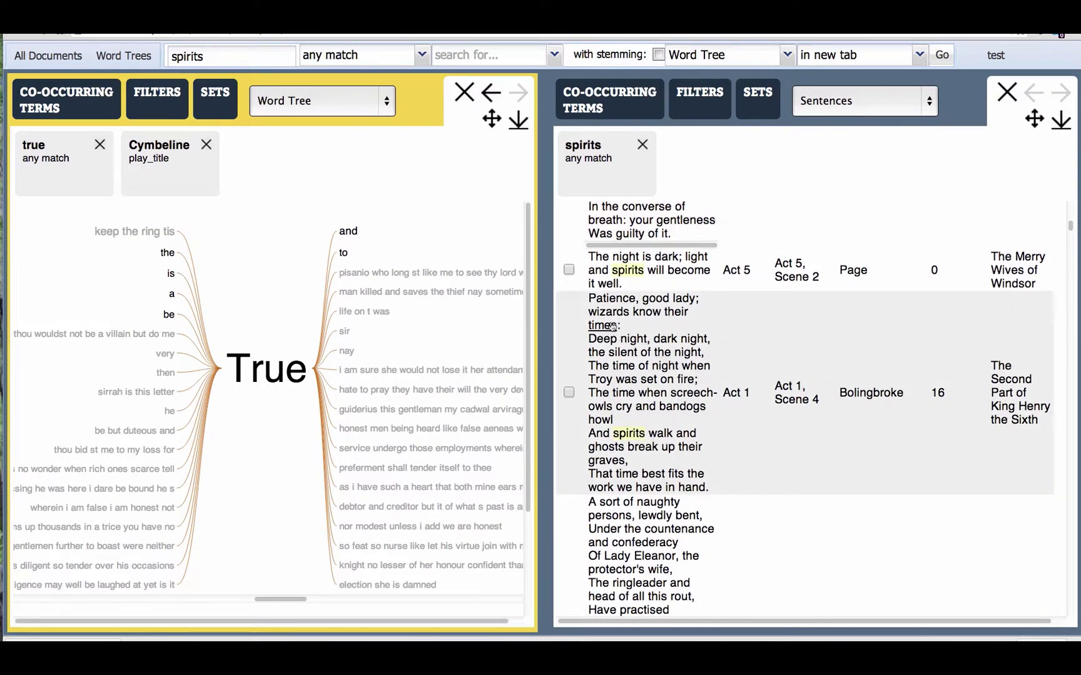
{"action": "left_click", "coordinate": [607, 316]}
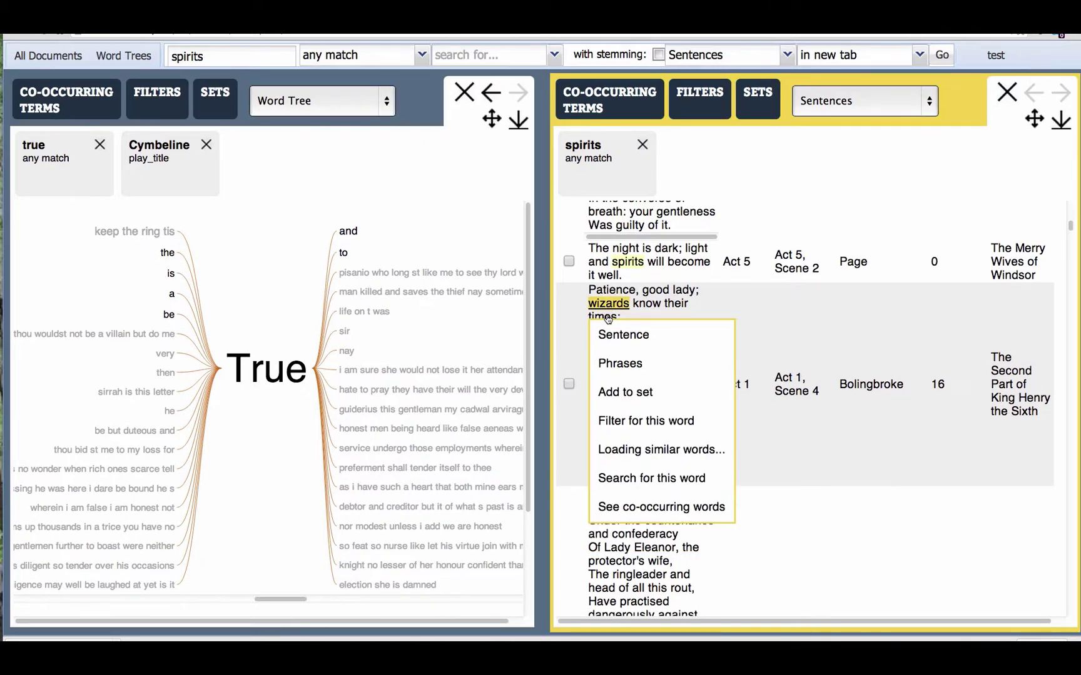
Add wizards to the supernatural entities set and scroll further through the spirits sentences.
{"action": "mouse_move", "coordinate": [628, 394]}
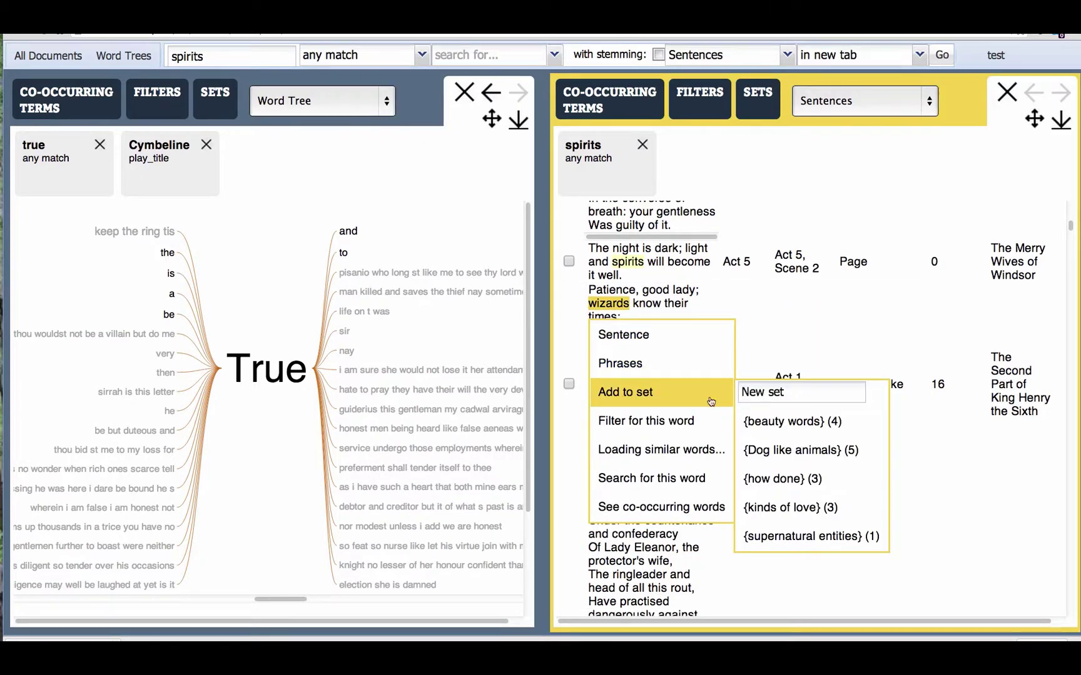
{"action": "left_click", "coordinate": [788, 538]}
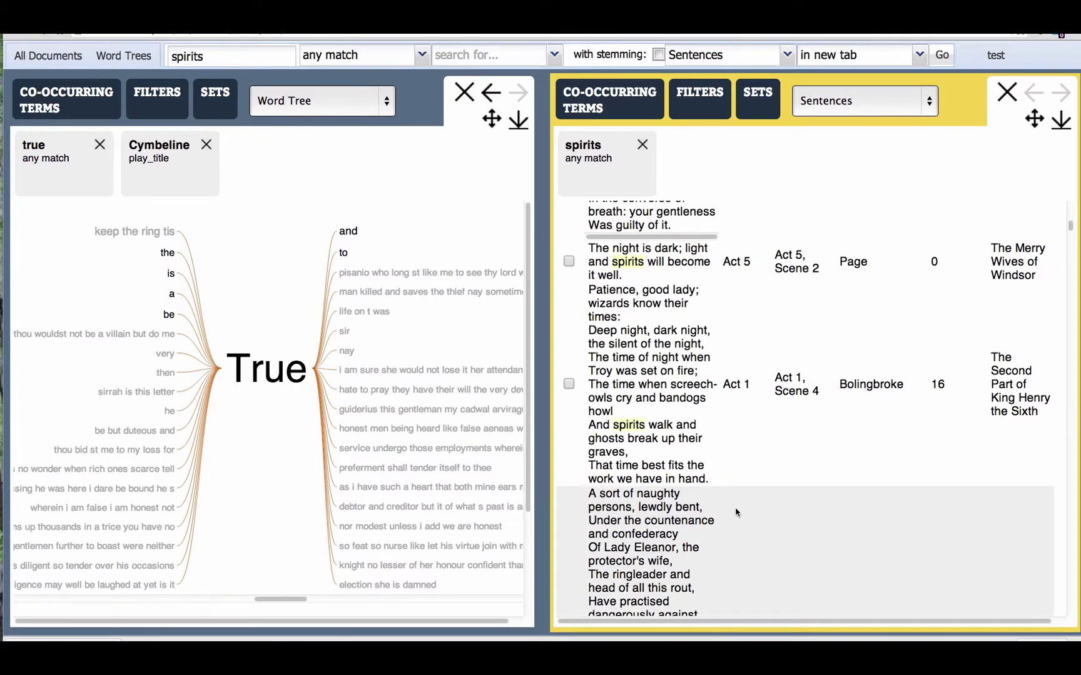
{"action": "scroll", "coordinate": [699, 494], "scroll_direction": "down", "scroll_amount": 5}
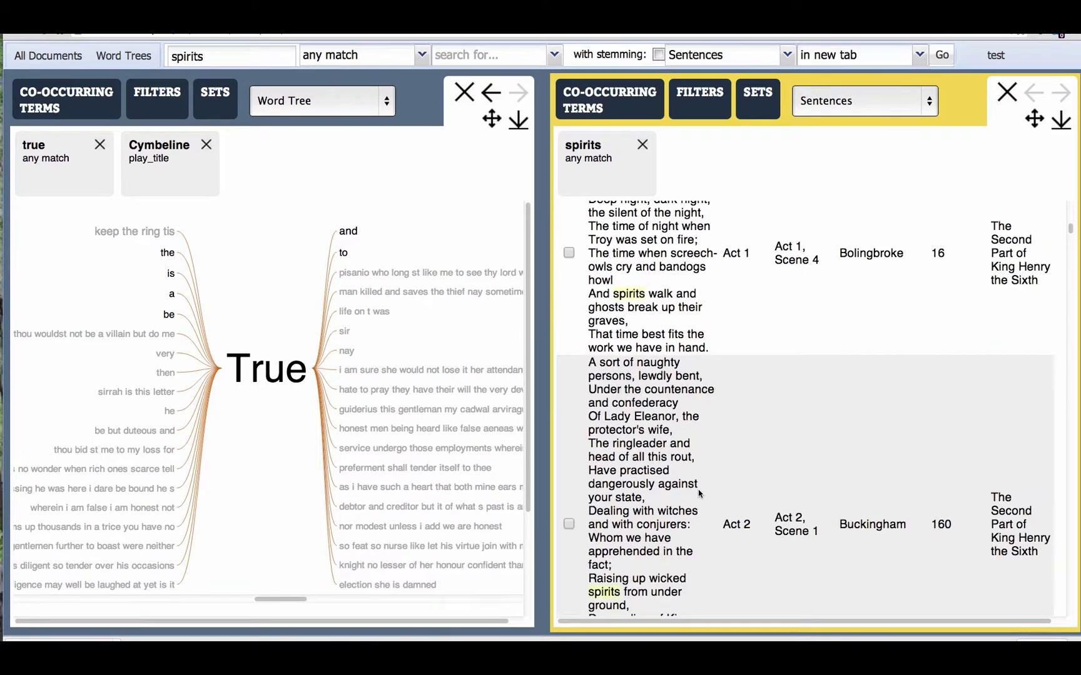
{"action": "scroll", "coordinate": [699, 494], "scroll_direction": "down", "scroll_amount": 10}
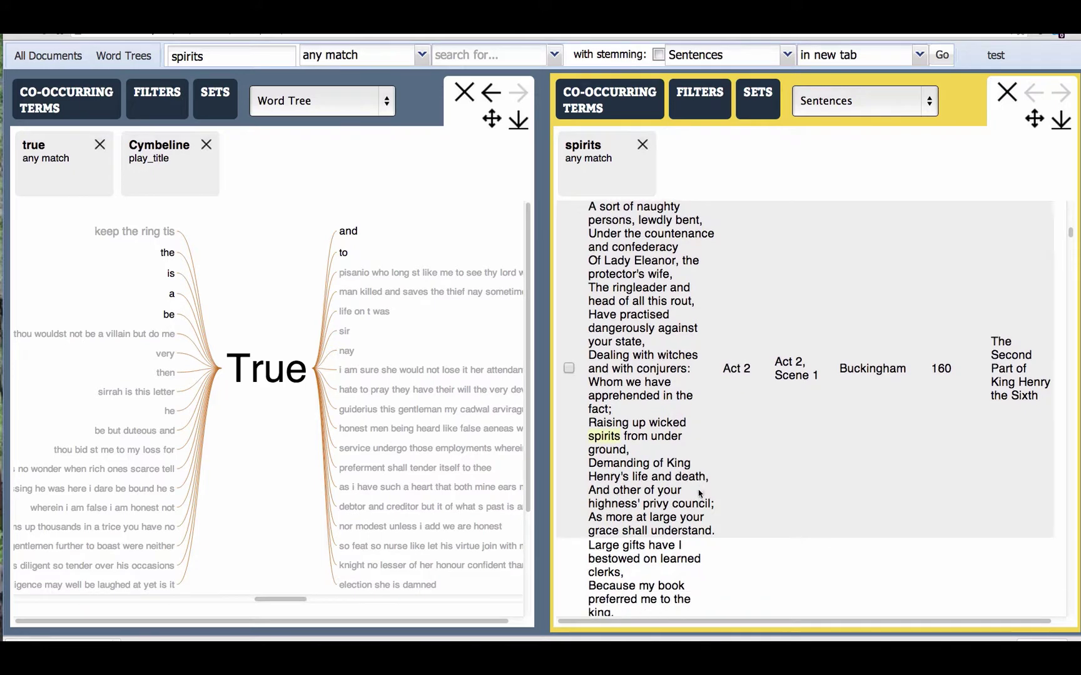
{"action": "scroll", "coordinate": [699, 494], "scroll_direction": "down", "scroll_amount": 4}
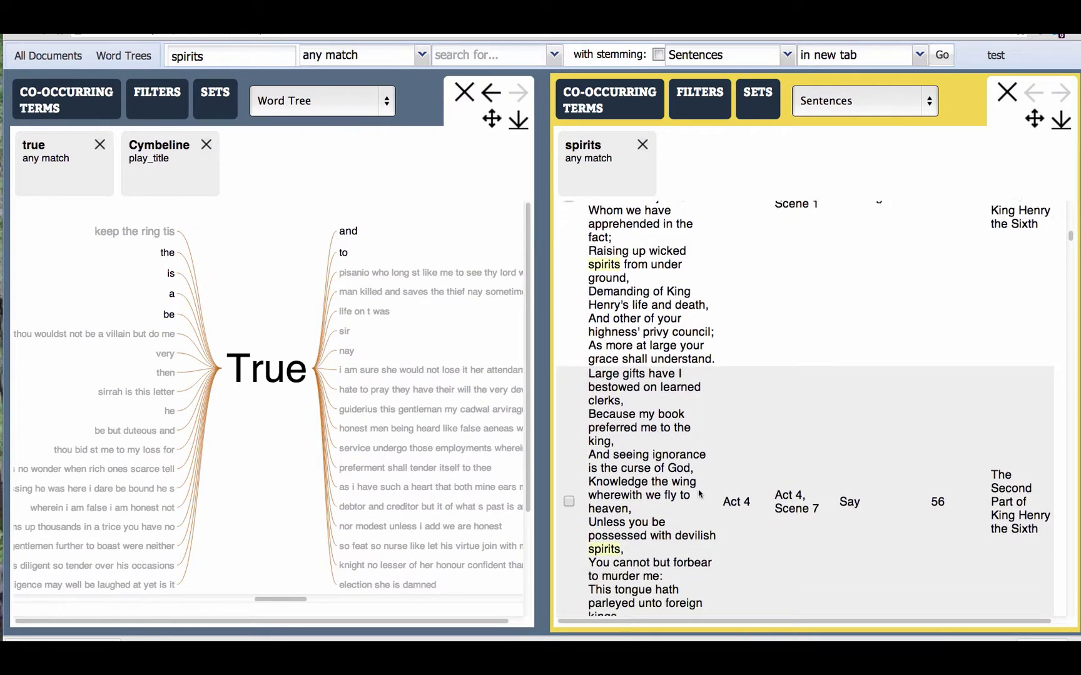
{"action": "scroll", "coordinate": [699, 494], "scroll_direction": "down", "scroll_amount": 11}
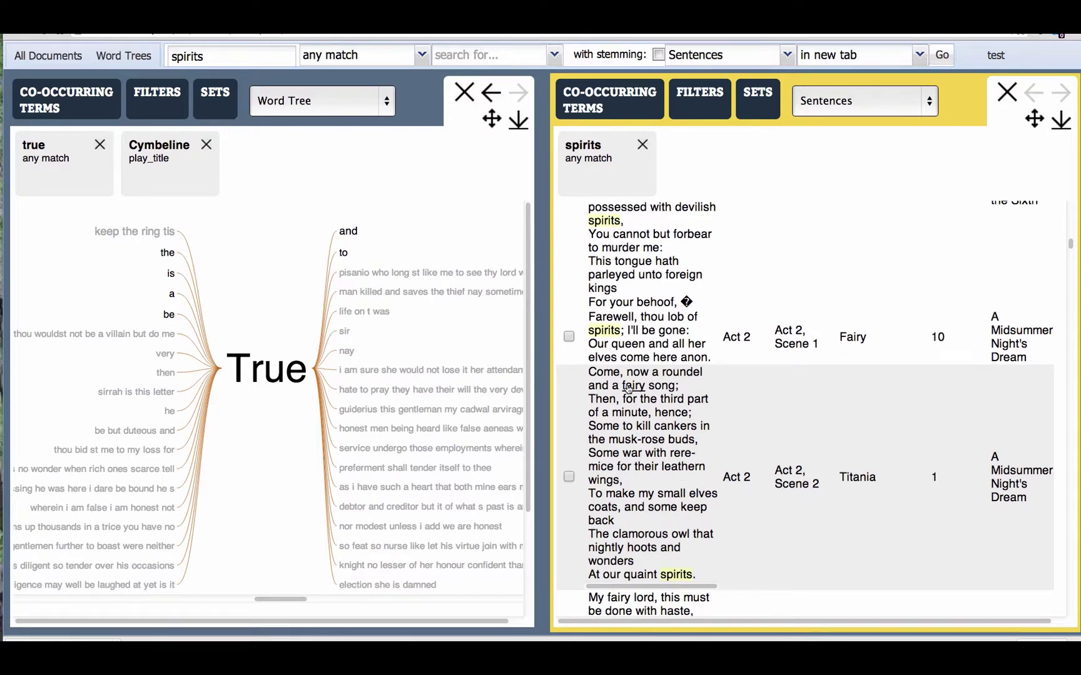
Add 'fairy' from Titania's passage to the supernatural entities set.
{"action": "left_click", "coordinate": [629, 388]}
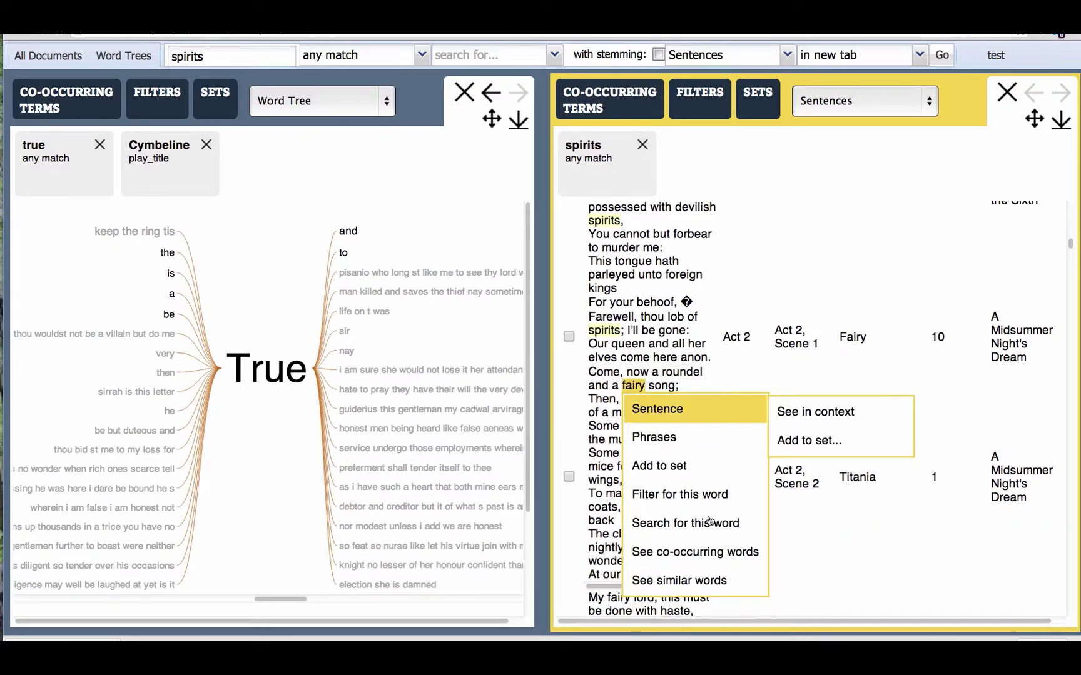
{"action": "mouse_move", "coordinate": [710, 522]}
{"action": "mouse_move", "coordinate": [685, 471]}
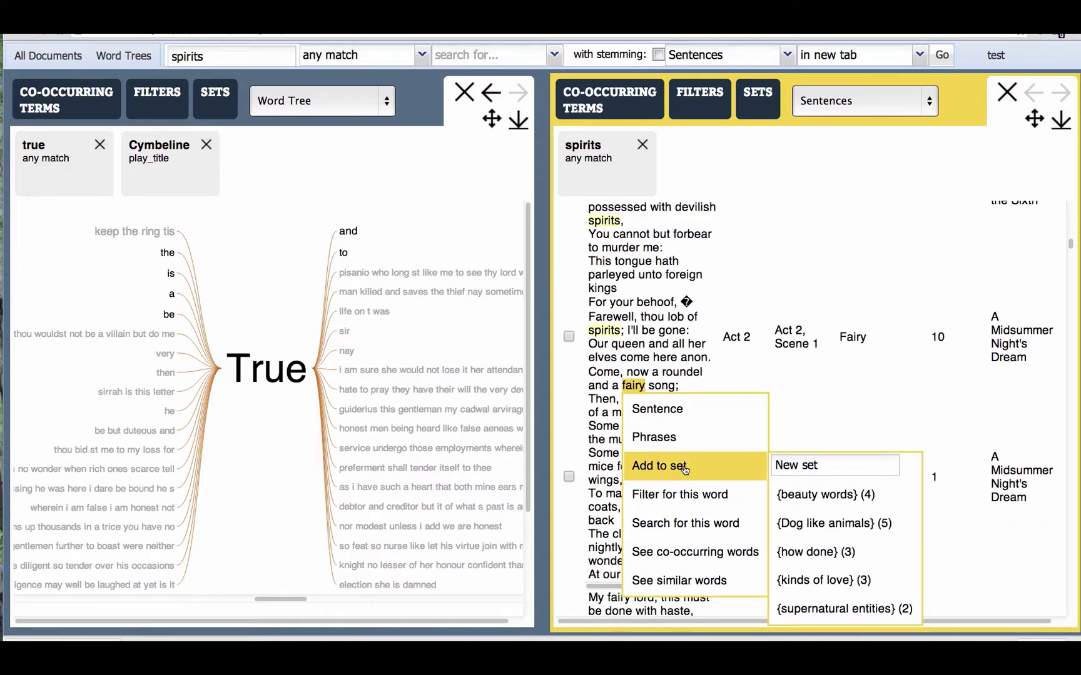
{"action": "left_click", "coordinate": [820, 609]}
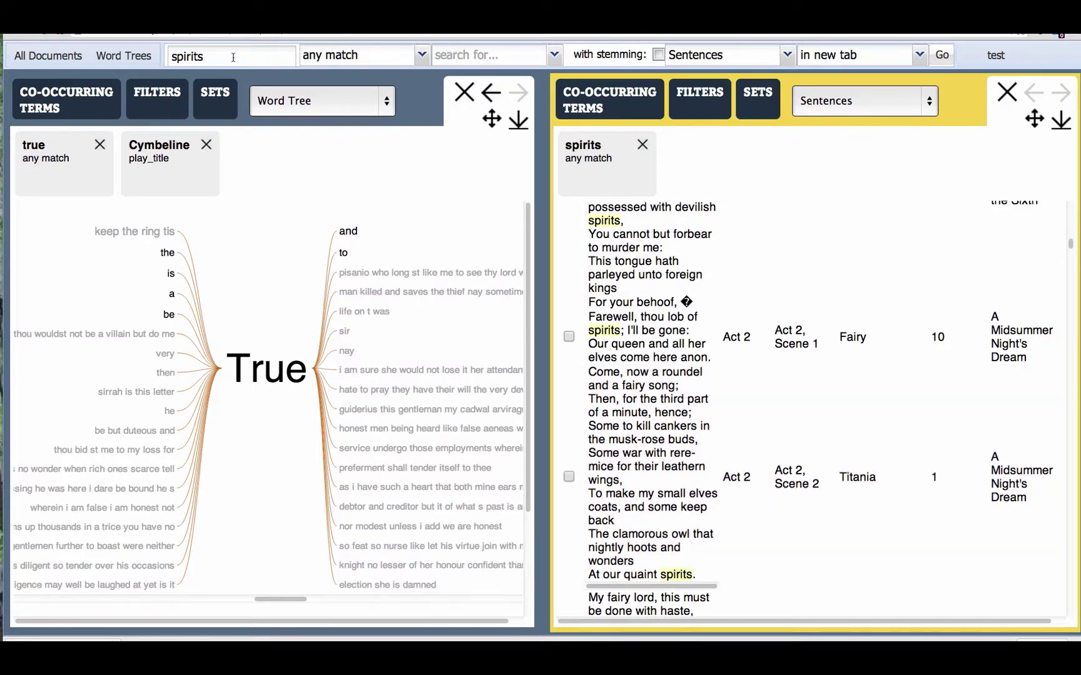
Search {supernatural entities} in a new panel, close the word tree, and open co-occurring terms.
{"action": "key", "text": "BackSpace"}
{"action": "key", "text": "BackSpace"}
{"action": "key", "text": "BackSpace"}
{"action": "key", "text": "BackSpace"}
{"action": "key", "text": "BackSpace"}
{"action": "type", "text": "{su"}
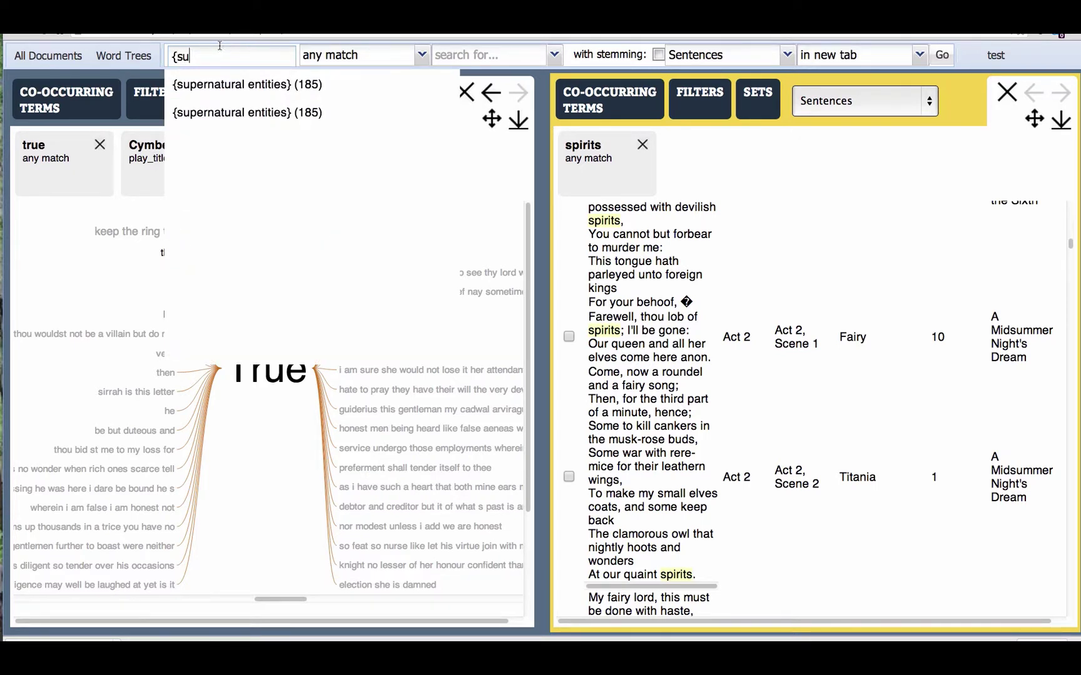
{"action": "left_click", "coordinate": [224, 84]}
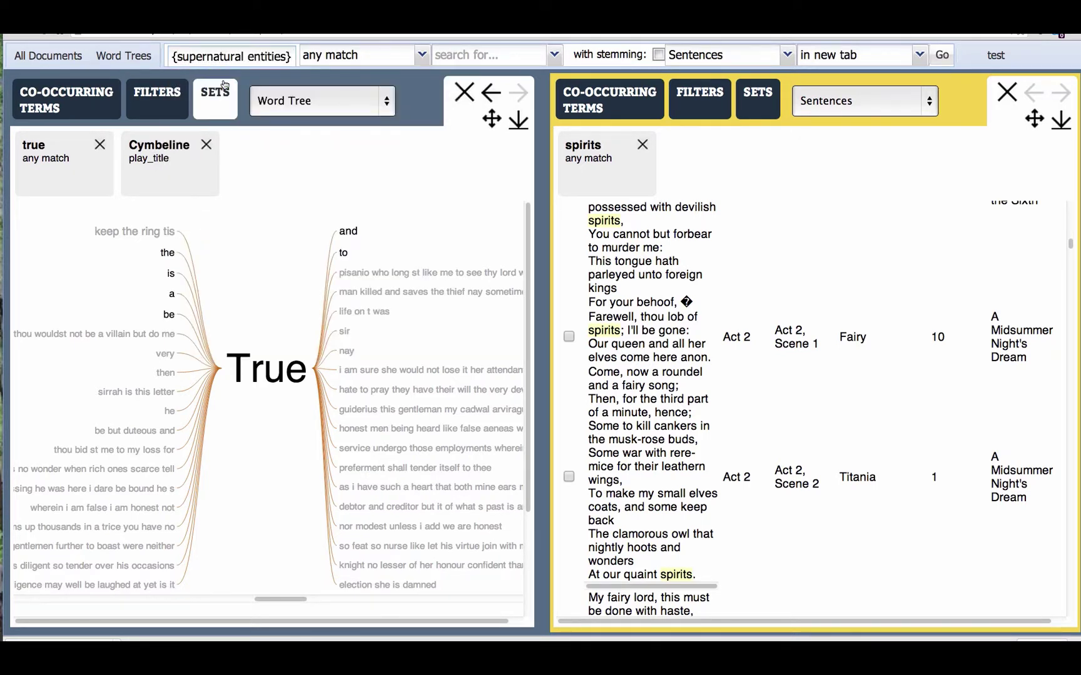
{"action": "left_click", "coordinate": [944, 61]}
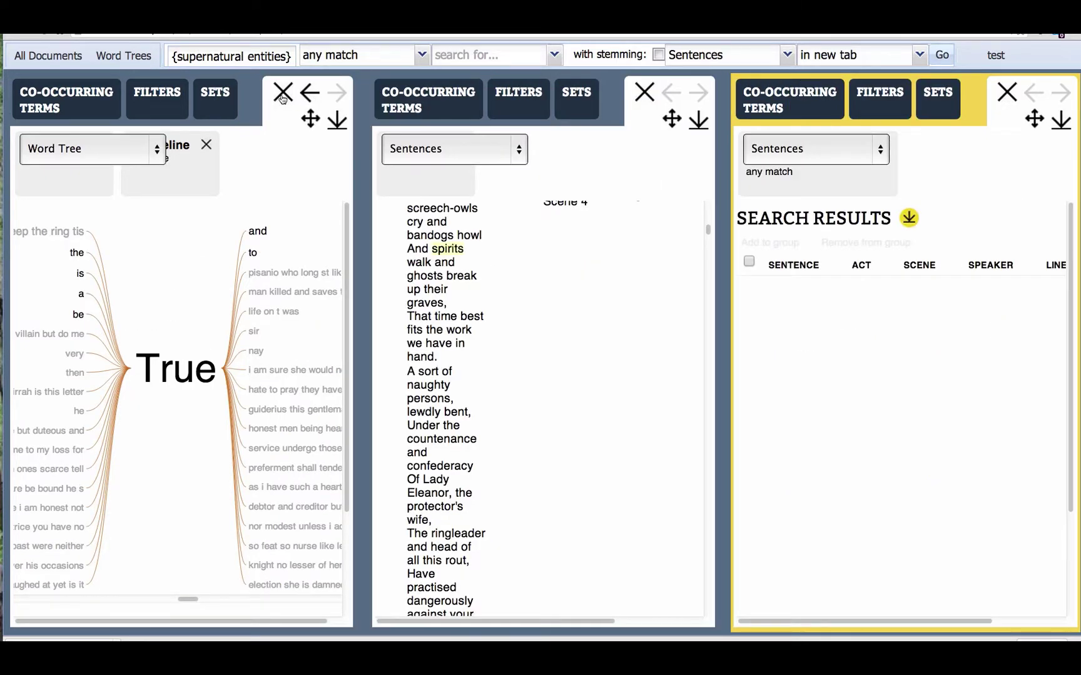
{"action": "left_click", "coordinate": [283, 94]}
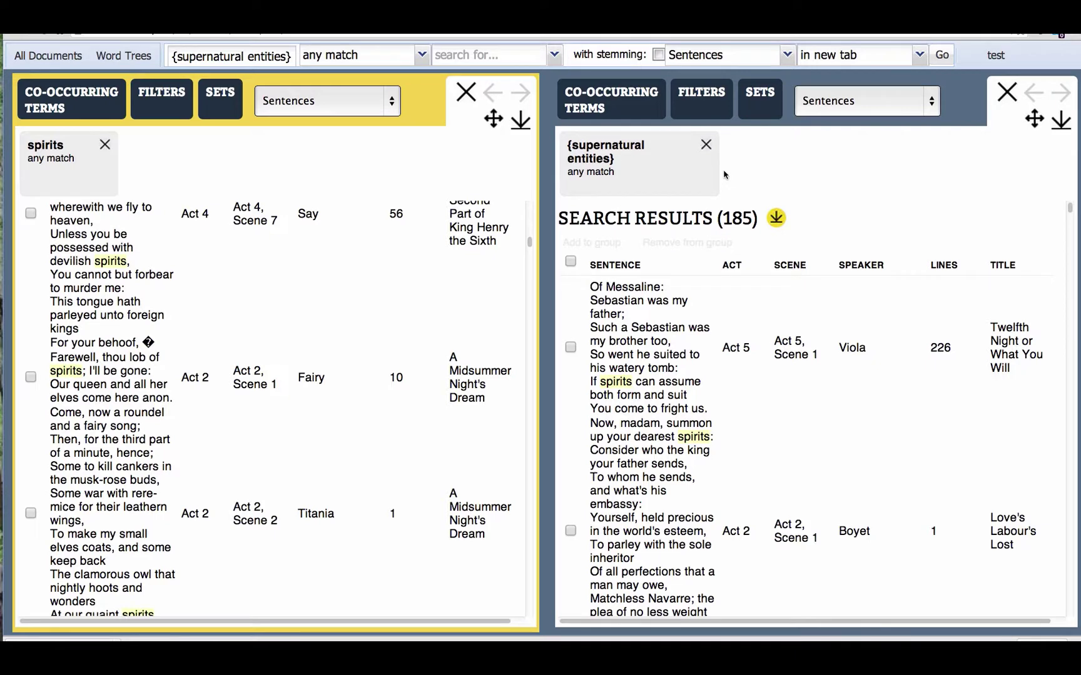
{"action": "left_click", "coordinate": [637, 106]}
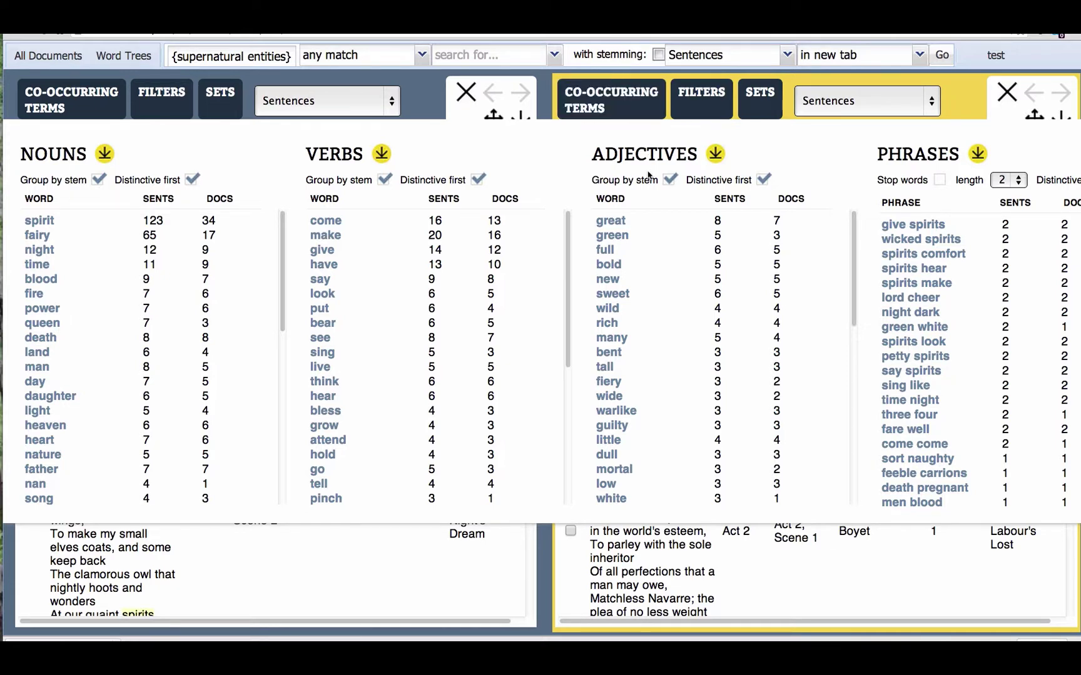
Rank co-occurring adjectives by sentence count, close the overview, and open the result views list.
{"action": "left_click", "coordinate": [718, 199]}
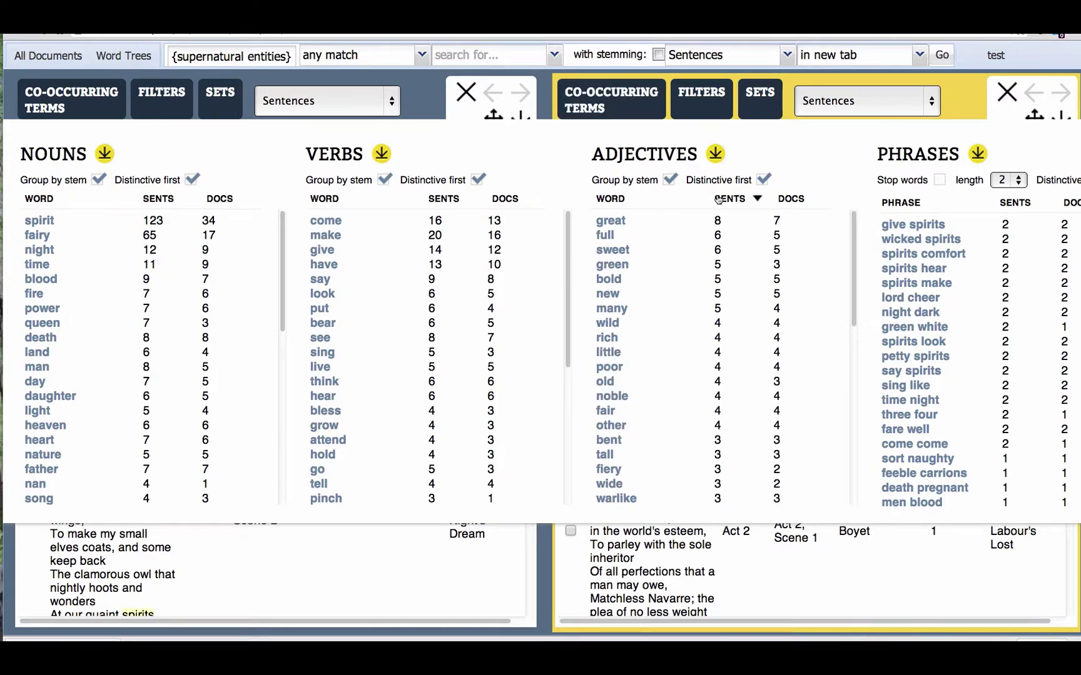
{"action": "left_click", "coordinate": [541, 561]}
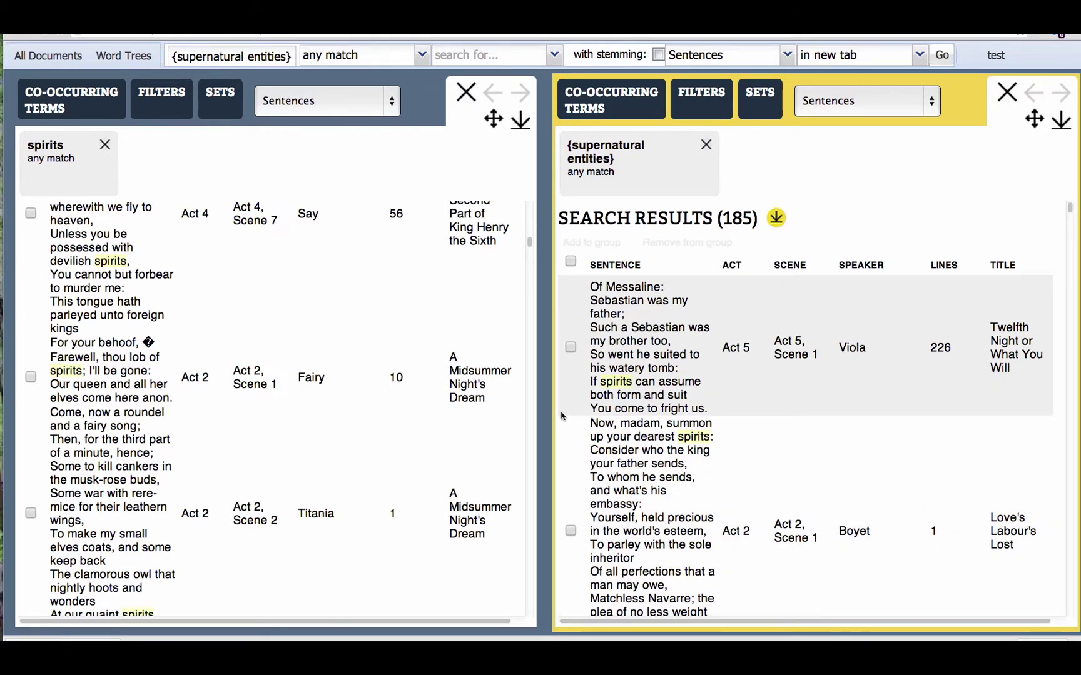
{"action": "left_click", "coordinate": [844, 112]}
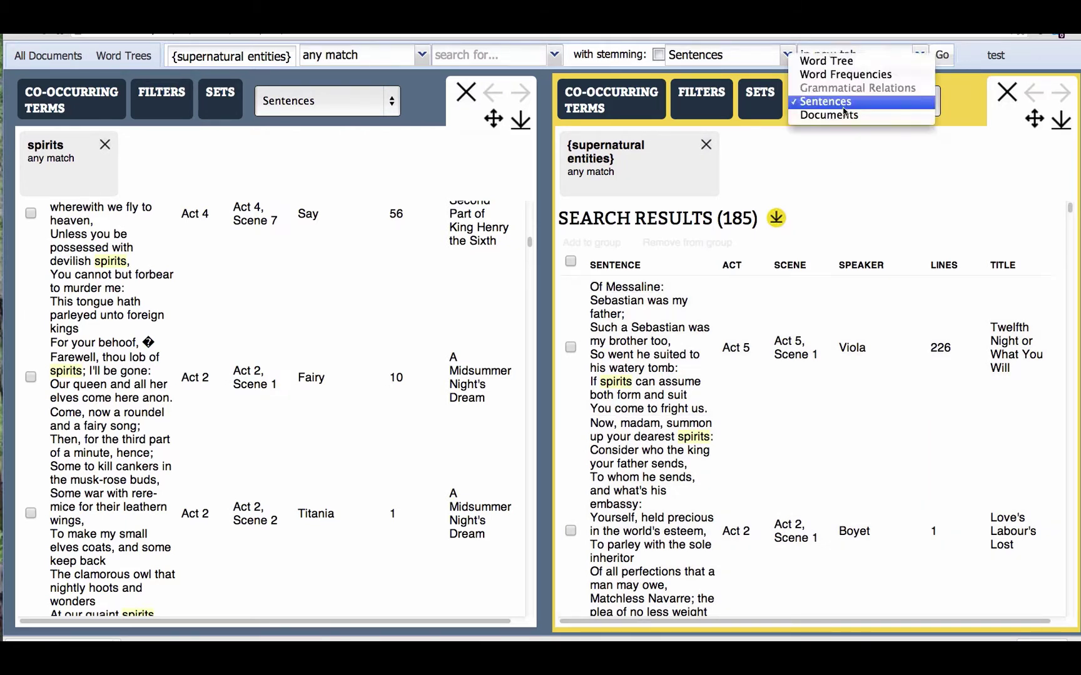
Switch to Word Frequencies and review the play, scene and speaker charts, with A Midsummer Night's Dream leading at 31.
{"action": "left_click", "coordinate": [840, 75]}
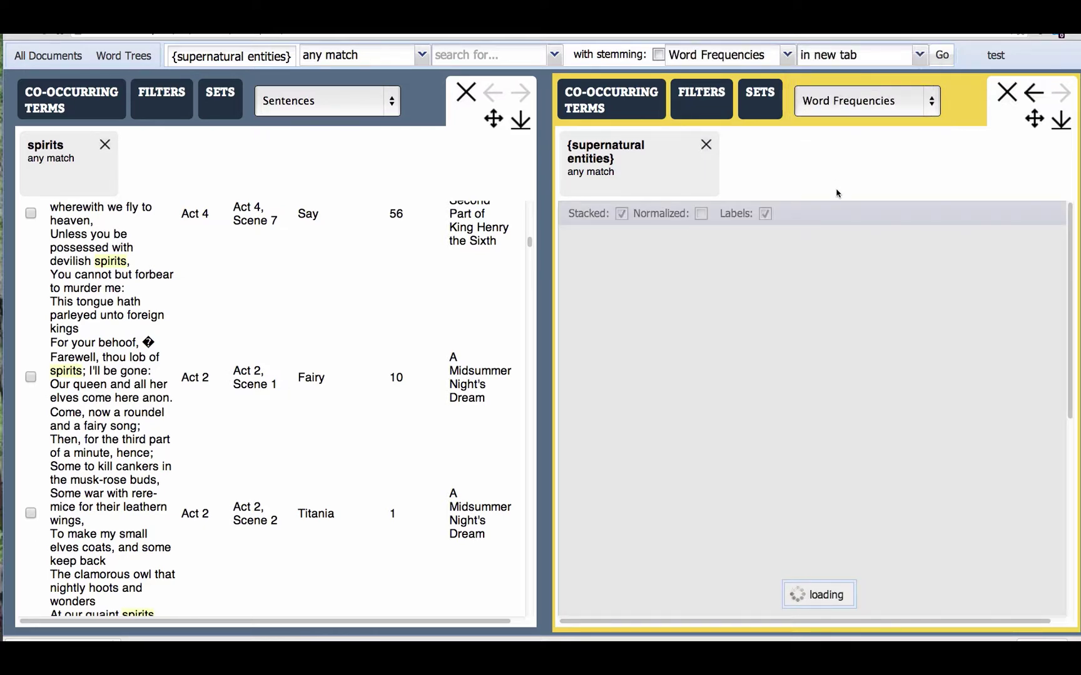
{"action": "scroll", "coordinate": [871, 408], "scroll_direction": "down", "scroll_amount": 2}
{"action": "scroll", "coordinate": [869, 409], "scroll_direction": "down", "scroll_amount": 10}
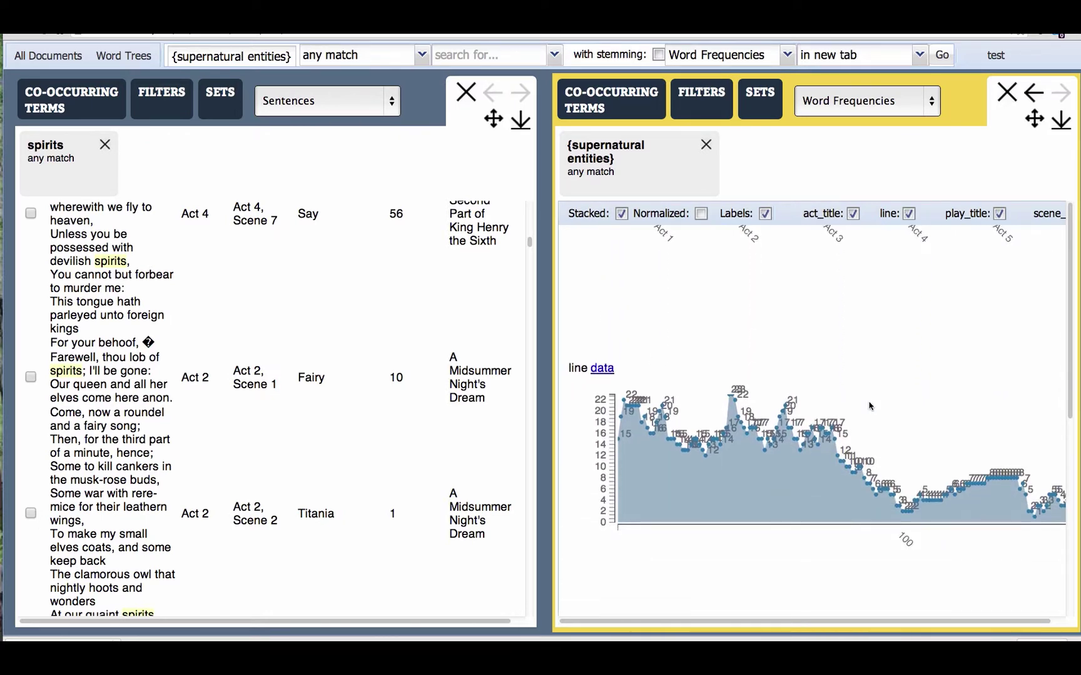
{"action": "scroll", "coordinate": [861, 406], "scroll_direction": "down", "scroll_amount": 8}
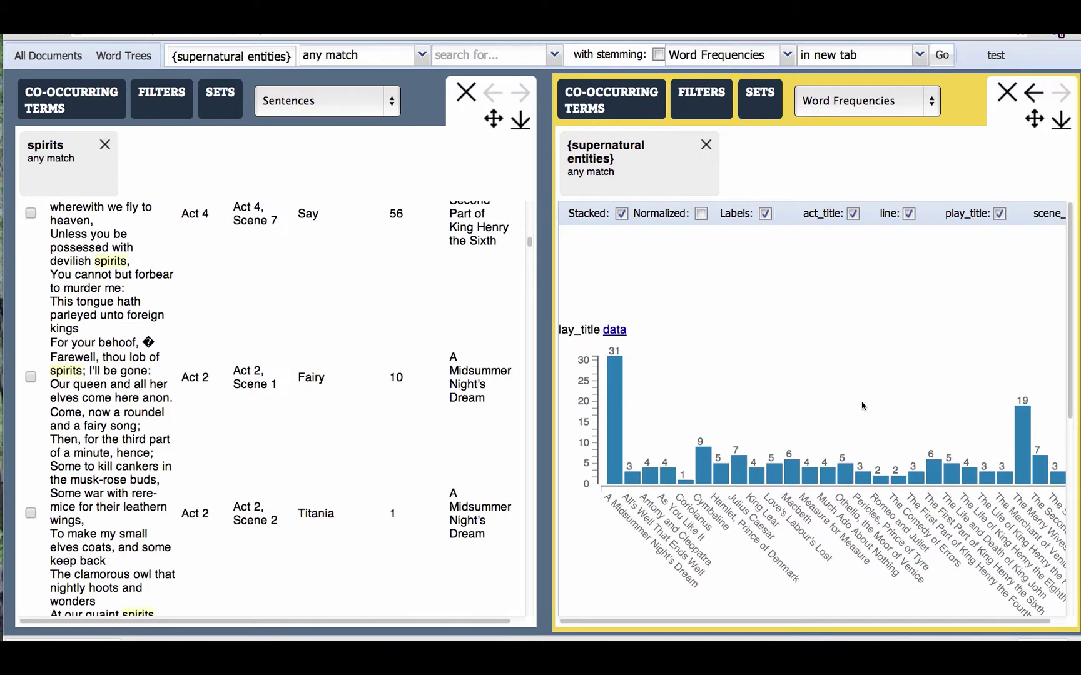
{"action": "scroll", "coordinate": [862, 405], "scroll_direction": "down", "scroll_amount": 5}
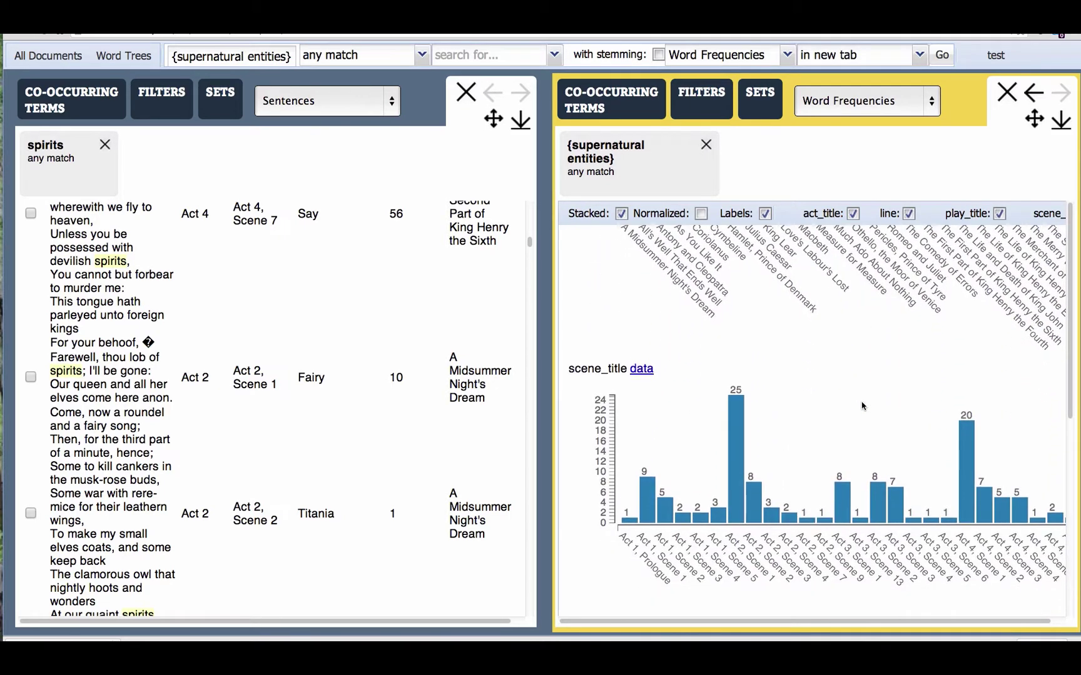
{"action": "scroll", "coordinate": [862, 405], "scroll_direction": "down", "scroll_amount": 1}
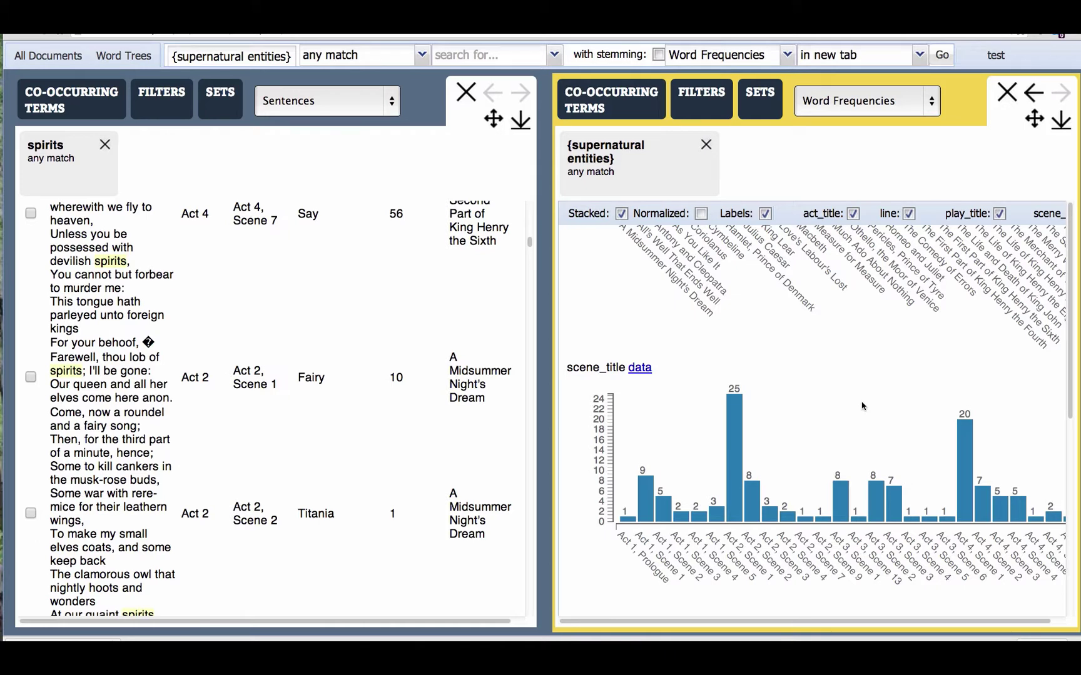
{"action": "scroll", "coordinate": [861, 405], "scroll_direction": "down", "scroll_amount": 5}
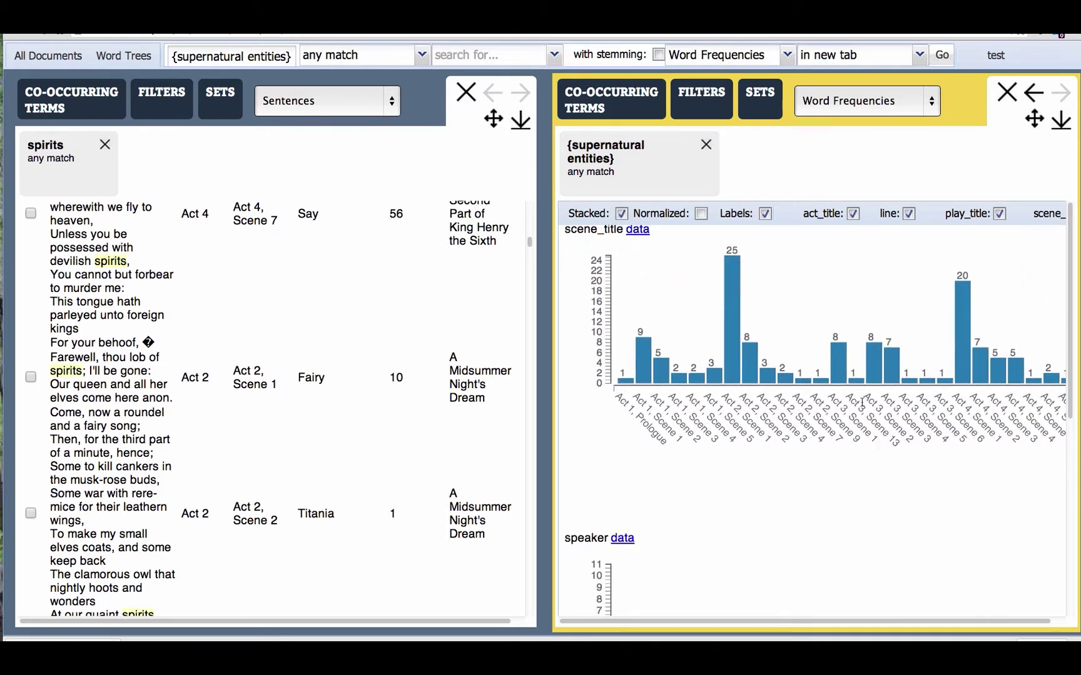
{"action": "scroll", "coordinate": [861, 403], "scroll_direction": "right", "scroll_amount": 2}
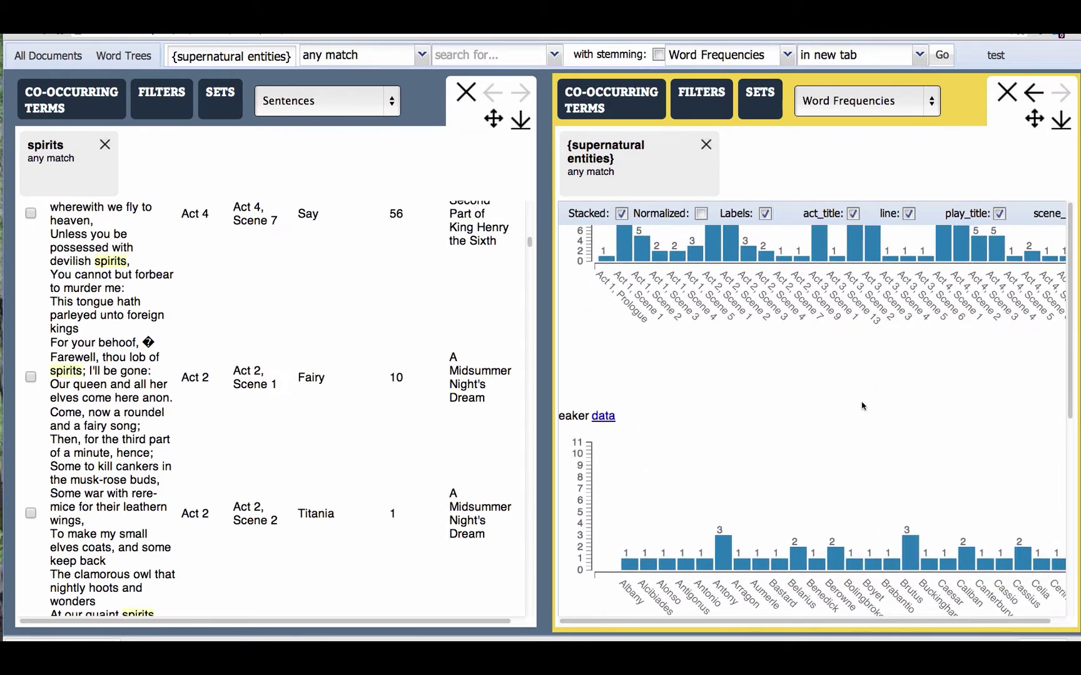
{"action": "scroll", "coordinate": [862, 406], "scroll_direction": "right", "scroll_amount": 3}
{"action": "scroll", "coordinate": [862, 405], "scroll_direction": "down", "scroll_amount": 2}
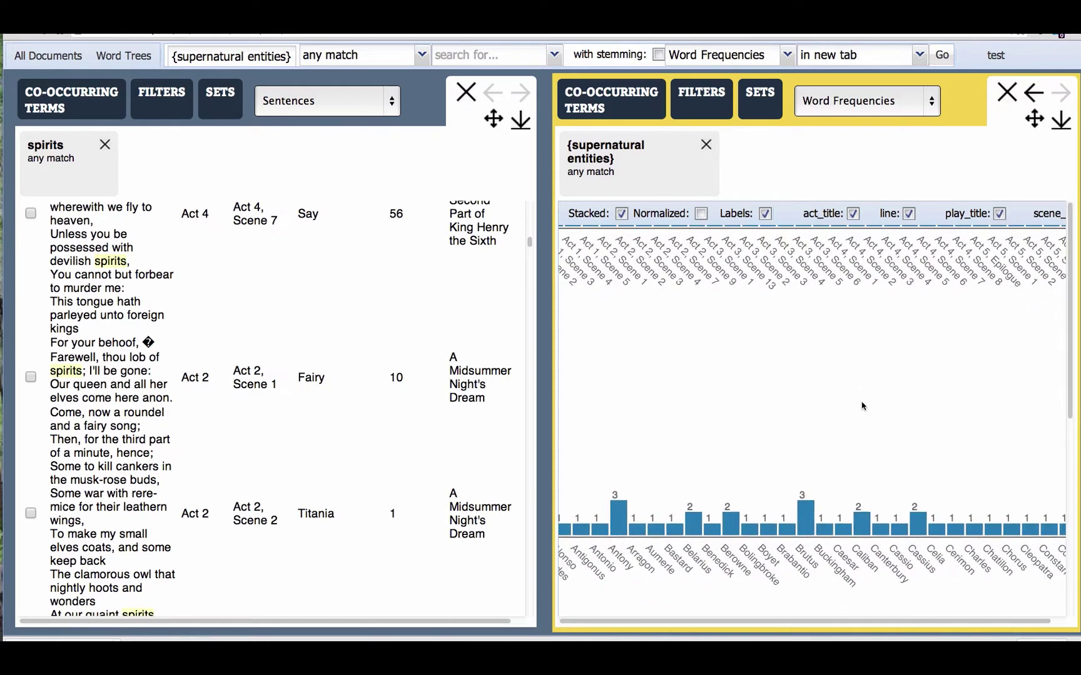
In the filters, rank speakers by matching sentences, with Titania leading at 11.
{"action": "left_click", "coordinate": [694, 113]}
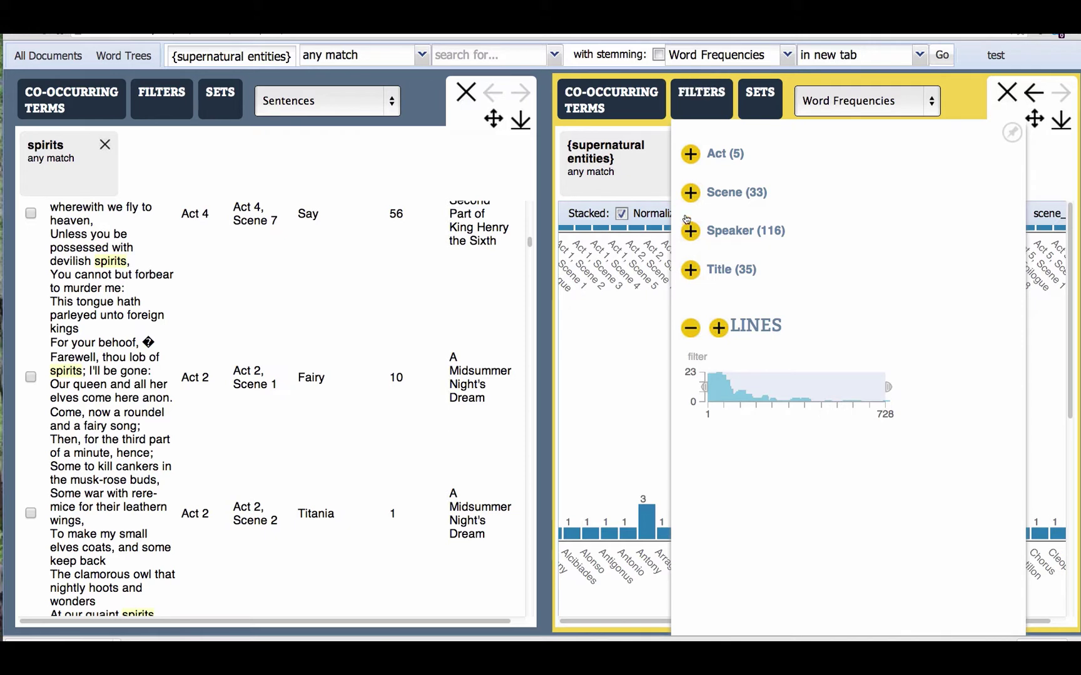
{"action": "left_click", "coordinate": [689, 232]}
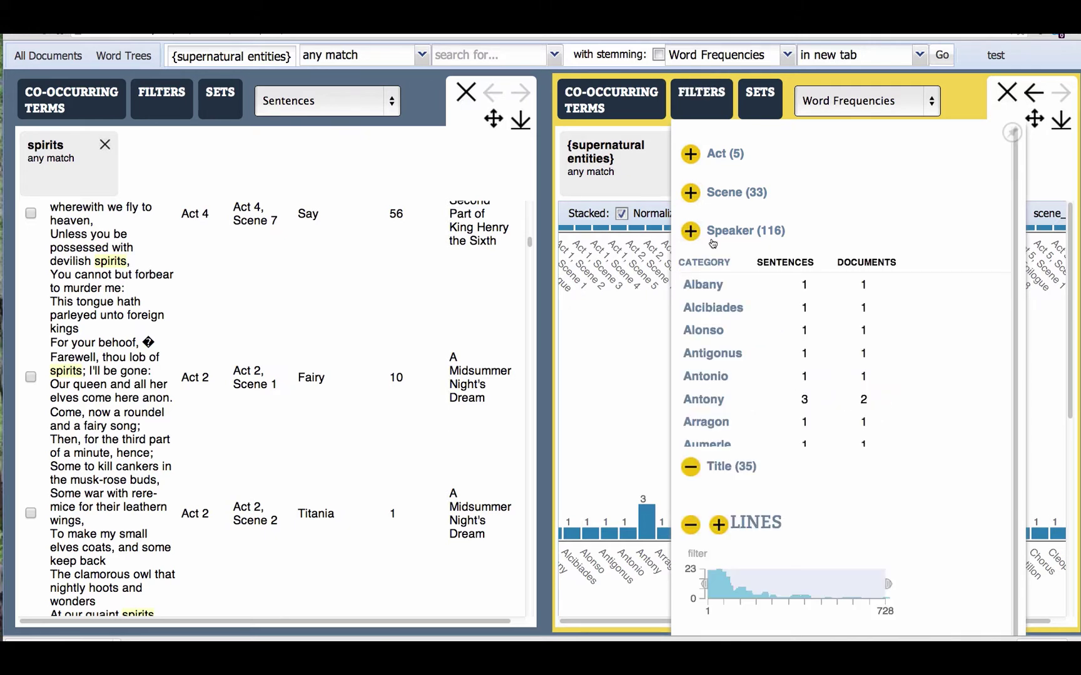
{"action": "left_click", "coordinate": [795, 263]}
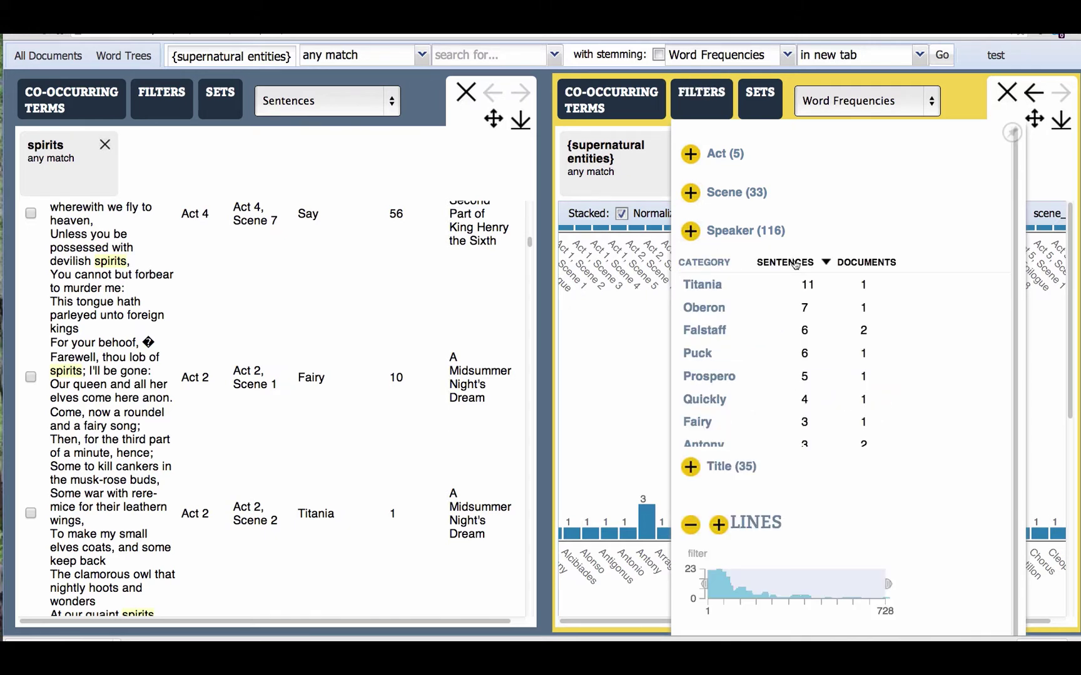
Collapse Speaker and sort the play Title breakdown by sentence count, fewest first.
{"action": "left_click", "coordinate": [689, 235]}
{"action": "left_click", "coordinate": [691, 273]}
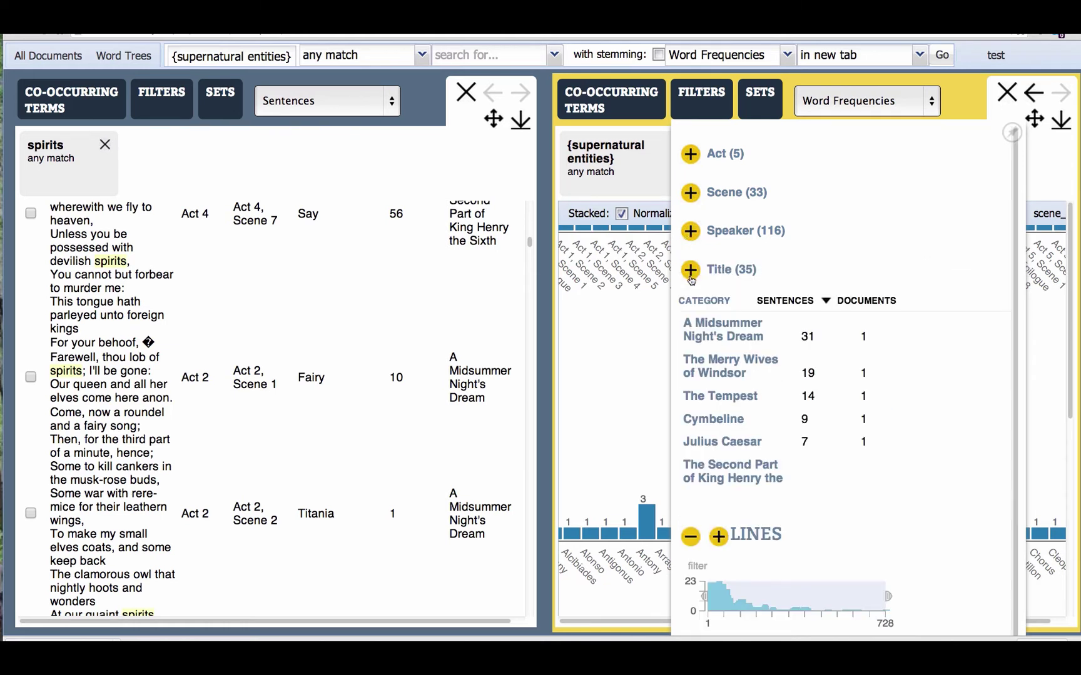
{"action": "left_click", "coordinate": [789, 301]}
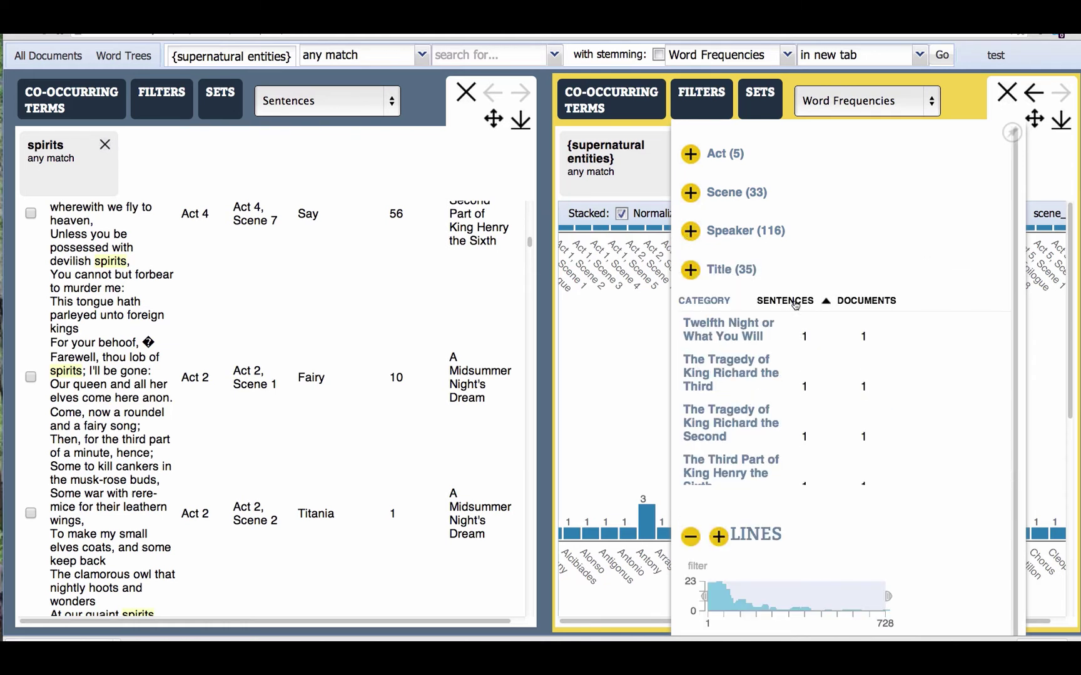